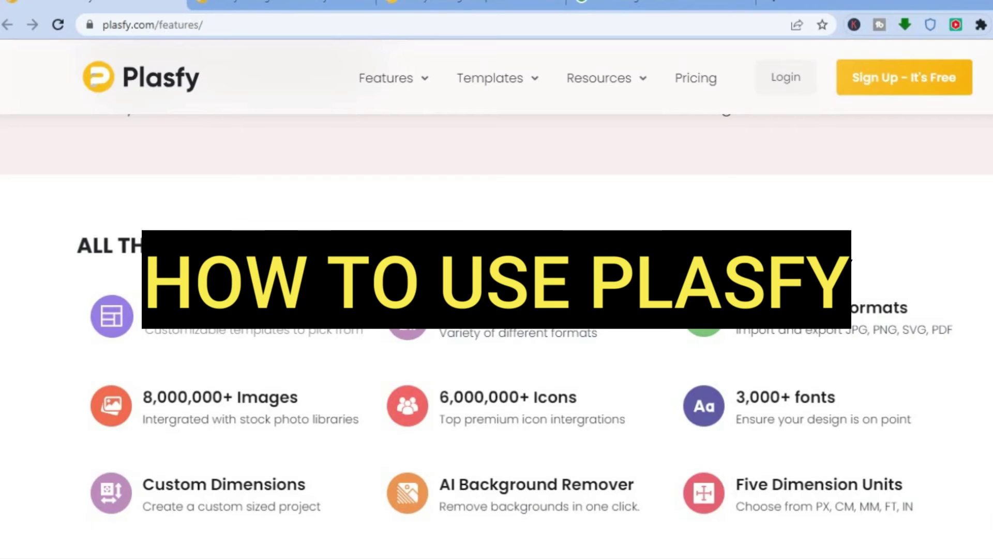
Step: Review the features page from the basics through the third-party integrations and the free account offer
{"action": "scroll", "coordinate": [497, 310], "scroll_direction": "up", "scroll_amount": 3}
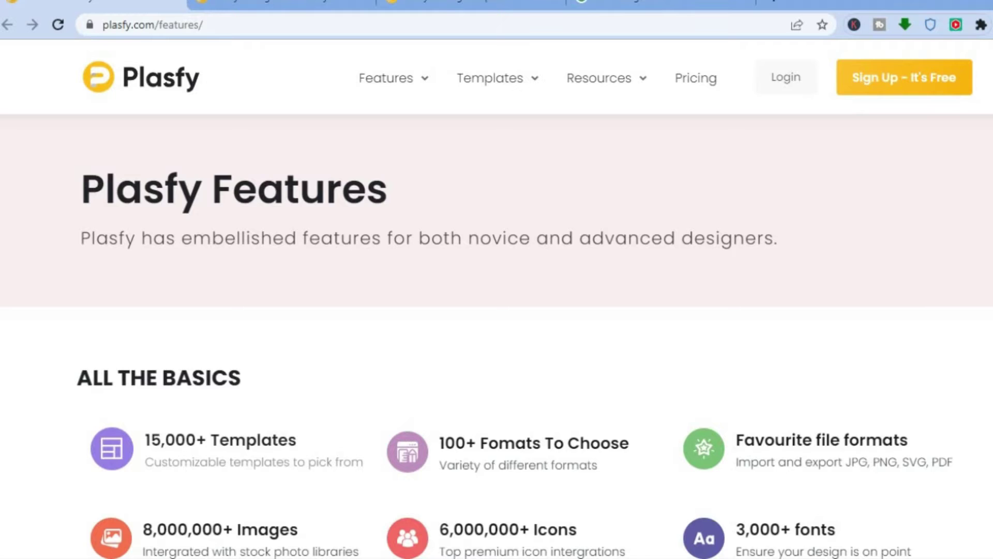
{"action": "scroll", "coordinate": [496, 342], "scroll_direction": "down", "scroll_amount": 2}
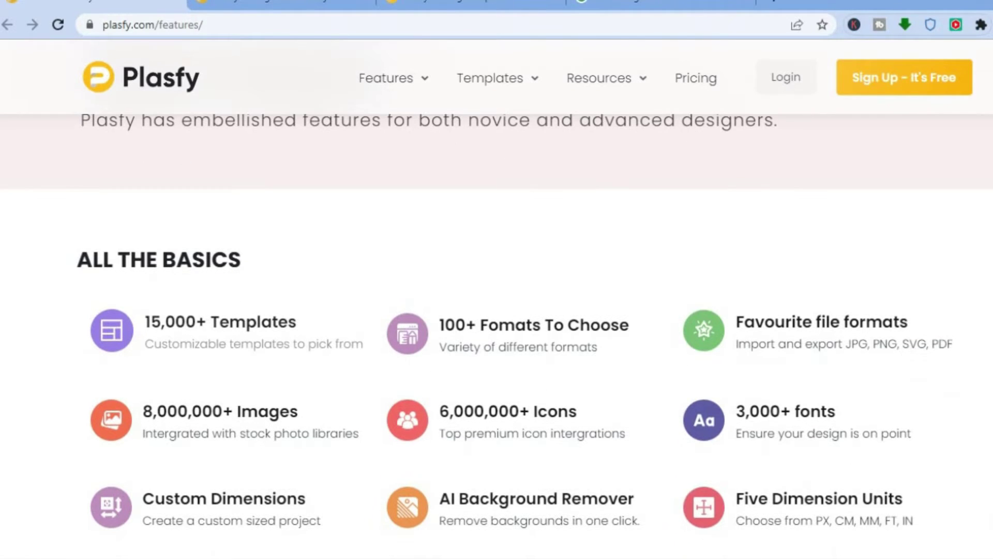
{"action": "scroll", "coordinate": [497, 341], "scroll_direction": "down", "scroll_amount": 1}
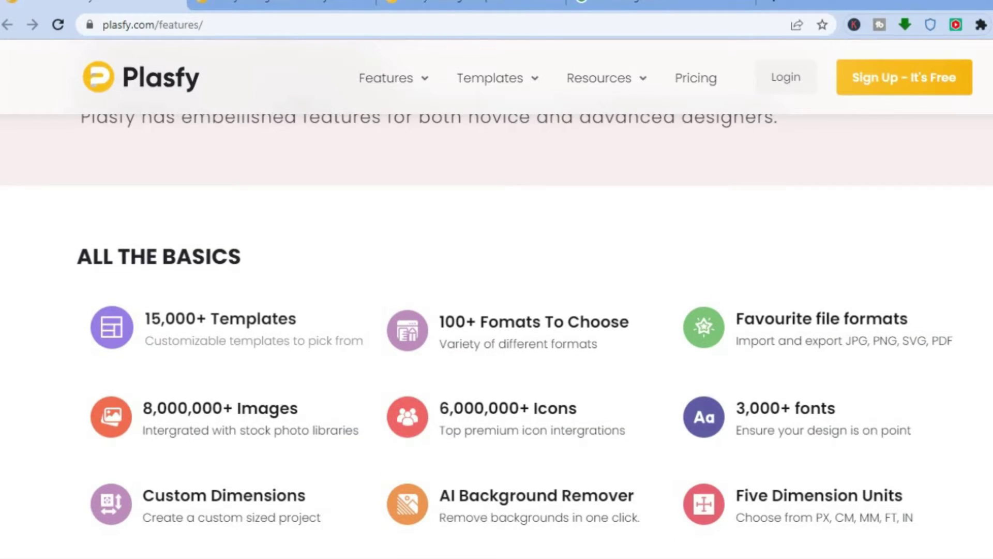
{"action": "scroll", "coordinate": [496, 342], "scroll_direction": "down", "scroll_amount": 1}
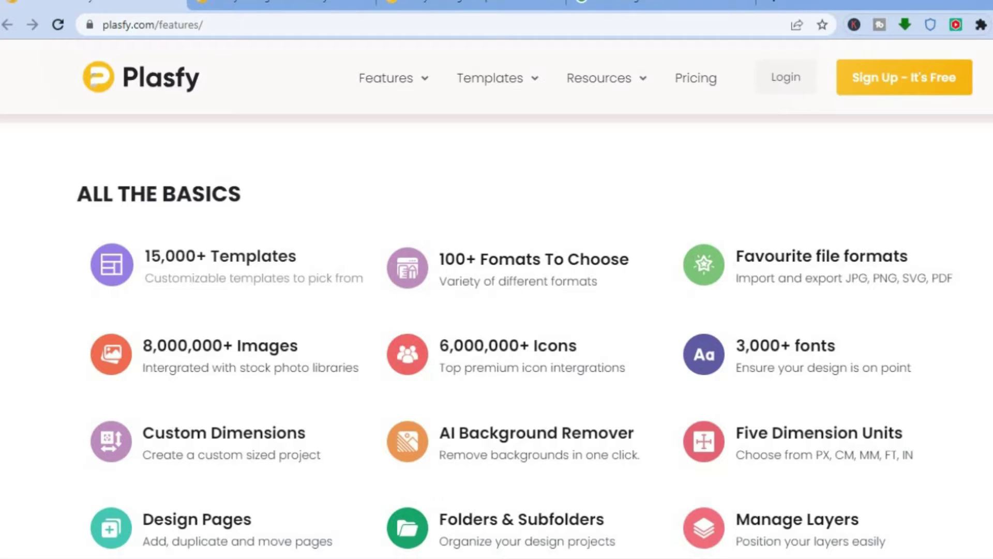
{"action": "scroll", "coordinate": [496, 332], "scroll_direction": "down", "scroll_amount": 1}
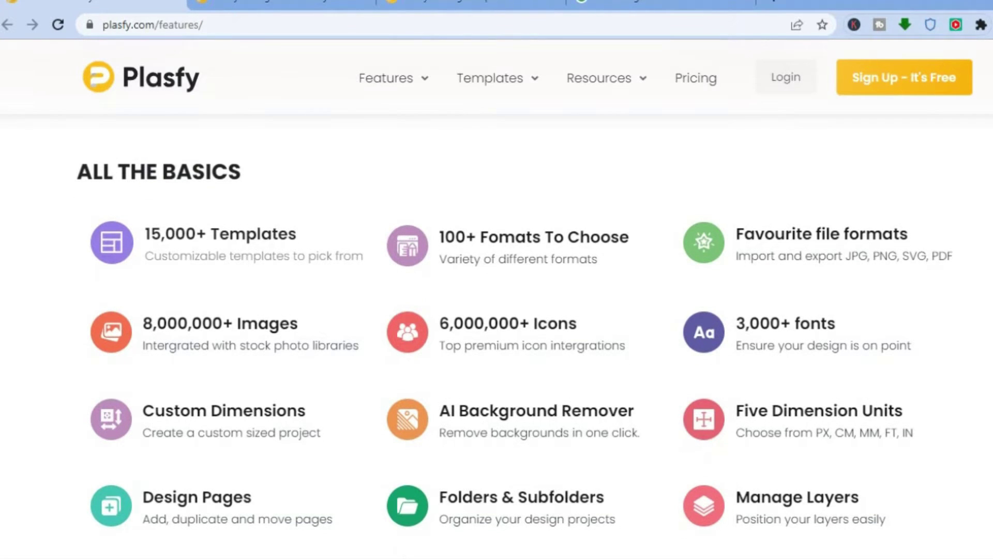
{"action": "scroll", "coordinate": [497, 332], "scroll_direction": "down", "scroll_amount": 1}
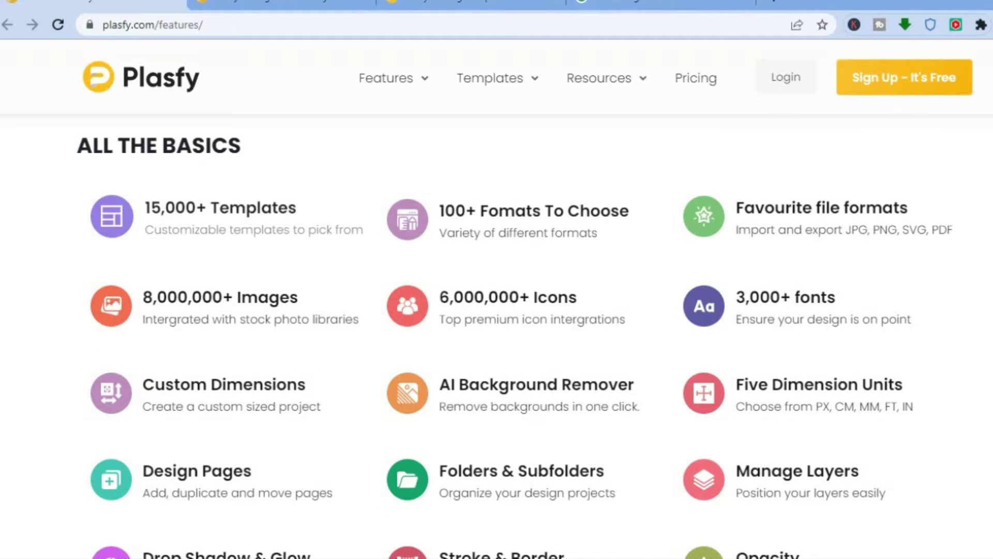
{"action": "scroll", "coordinate": [497, 333], "scroll_direction": "down", "scroll_amount": 1}
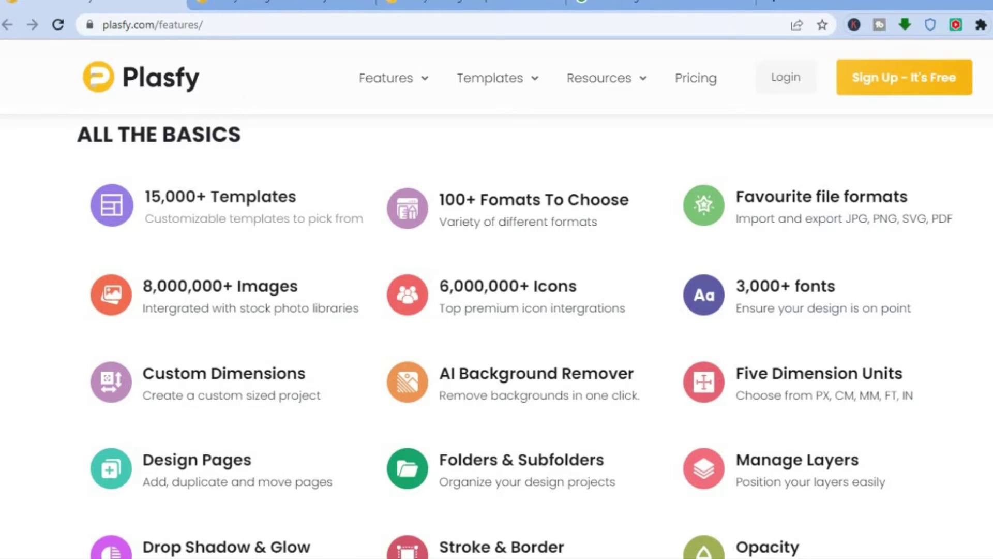
{"action": "scroll", "coordinate": [521, 337], "scroll_direction": "down", "scroll_amount": 9}
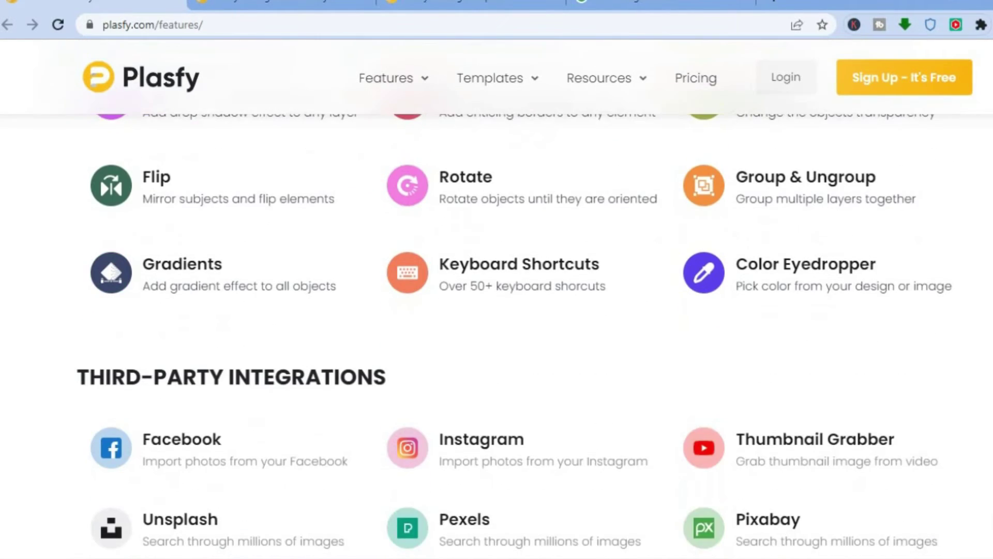
{"action": "scroll", "coordinate": [515, 331], "scroll_direction": "down", "scroll_amount": 4}
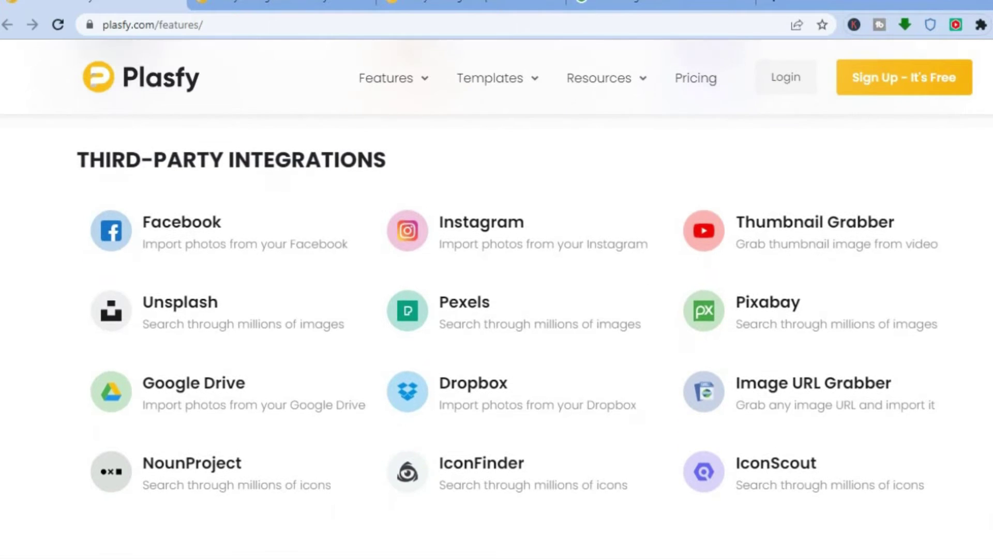
{"action": "scroll", "coordinate": [496, 331], "scroll_direction": "down", "scroll_amount": 1}
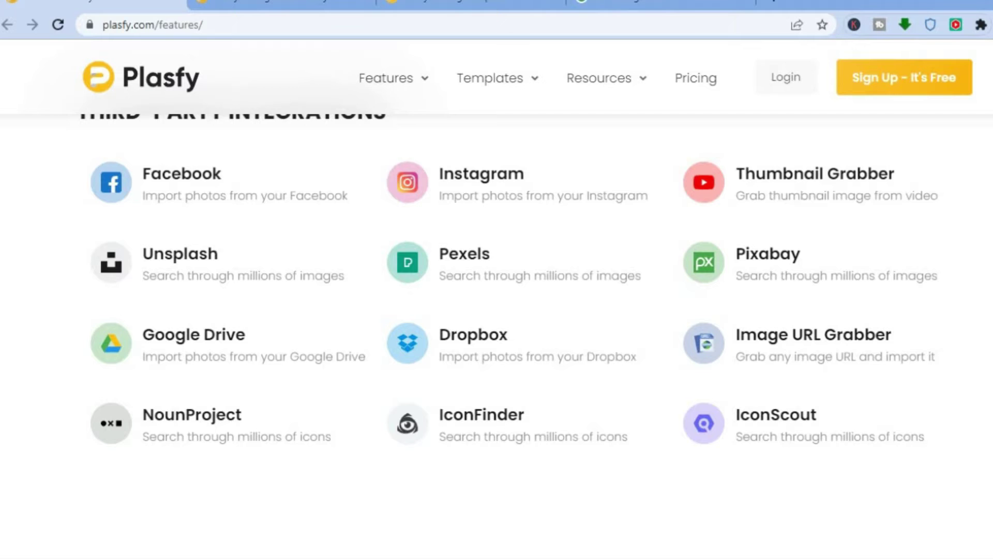
{"action": "scroll", "coordinate": [497, 331], "scroll_direction": "down", "scroll_amount": 5}
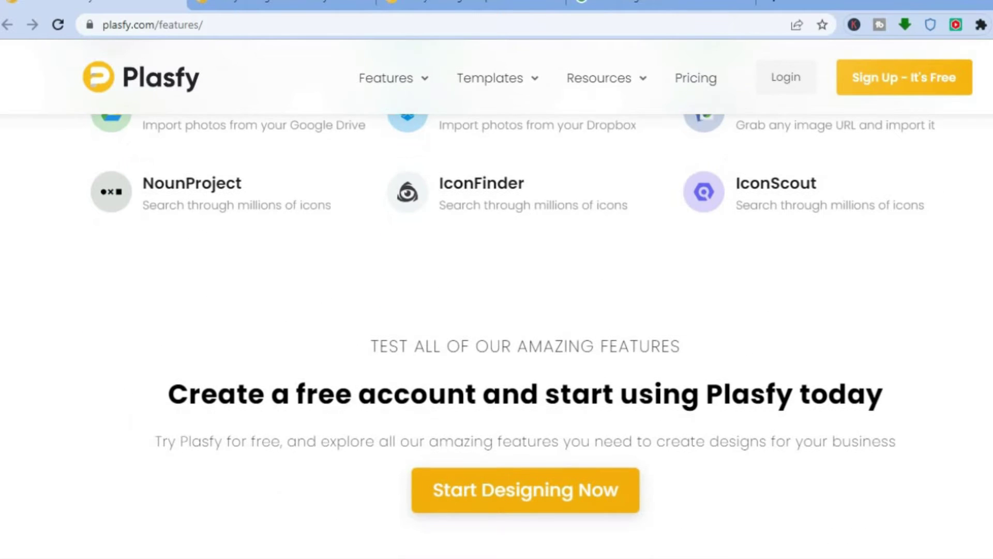
{"action": "scroll", "coordinate": [497, 331], "scroll_direction": "down", "scroll_amount": 2}
{"action": "scroll", "coordinate": [497, 331], "scroll_direction": "up", "scroll_amount": 10}
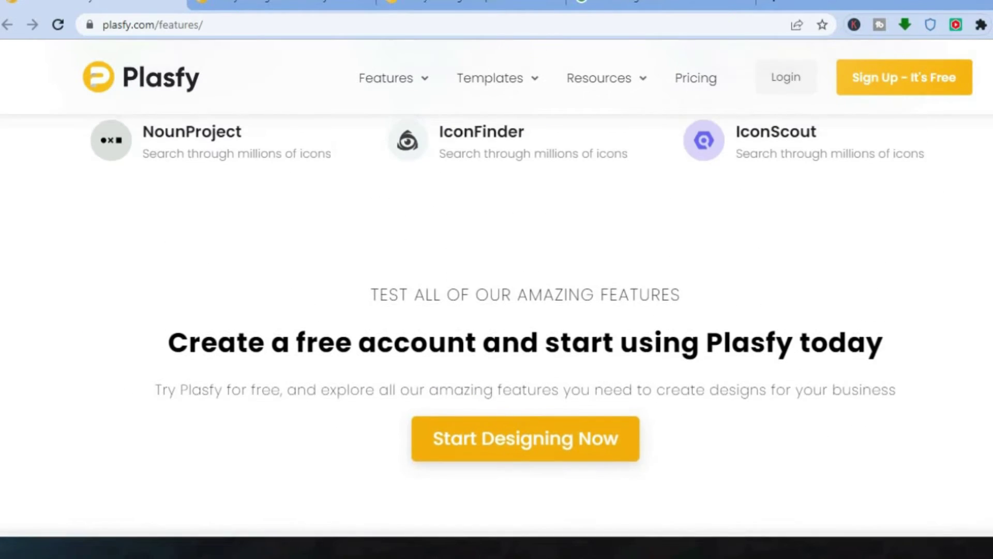
{"action": "scroll", "coordinate": [496, 331], "scroll_direction": "up", "scroll_amount": 4}
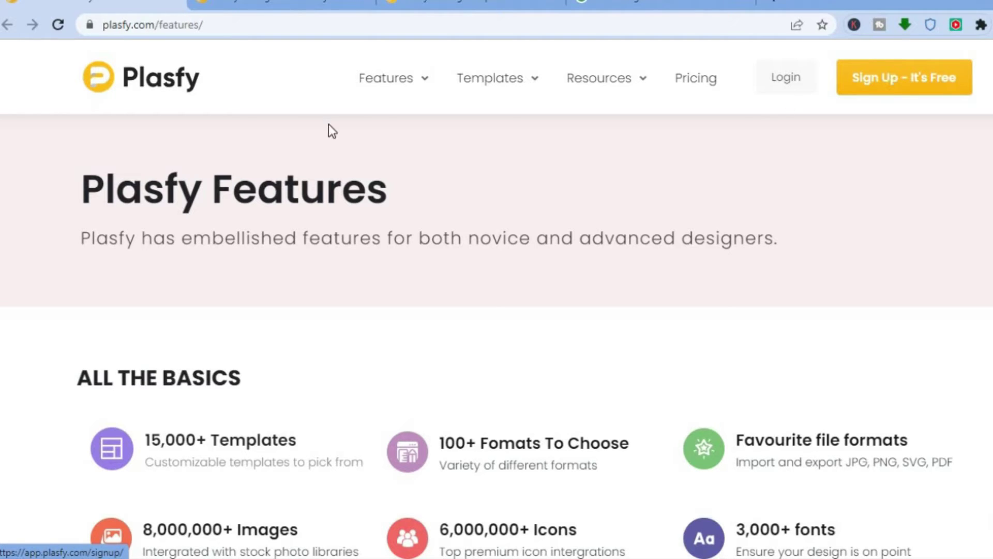
Step: Go to the already open pricing page and compare what the Free Trial, Starter and Professional yearly plans include
{"action": "left_click", "coordinate": [271, 2]}
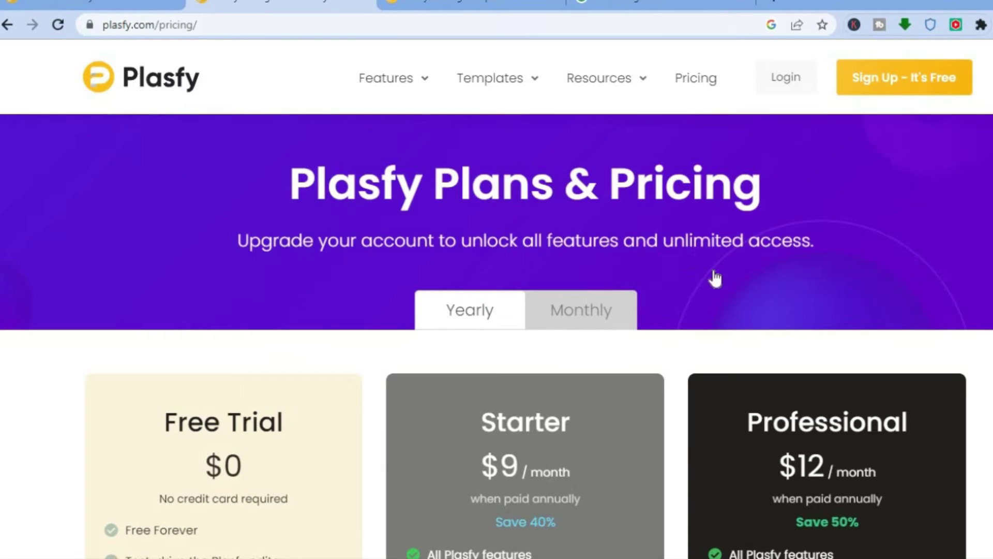
{"action": "scroll", "coordinate": [496, 311], "scroll_direction": "down", "scroll_amount": 5}
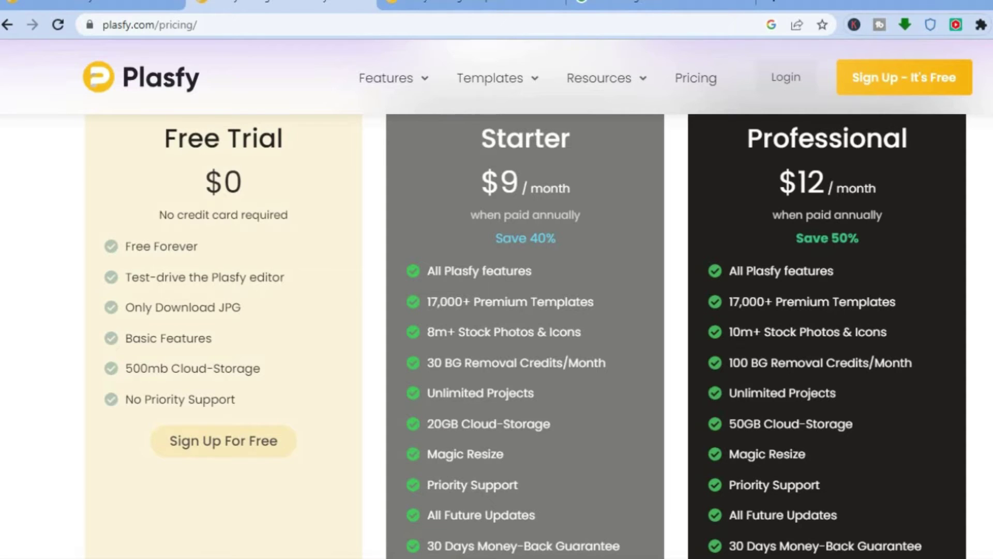
{"action": "scroll", "coordinate": [496, 298], "scroll_direction": "down", "scroll_amount": 2}
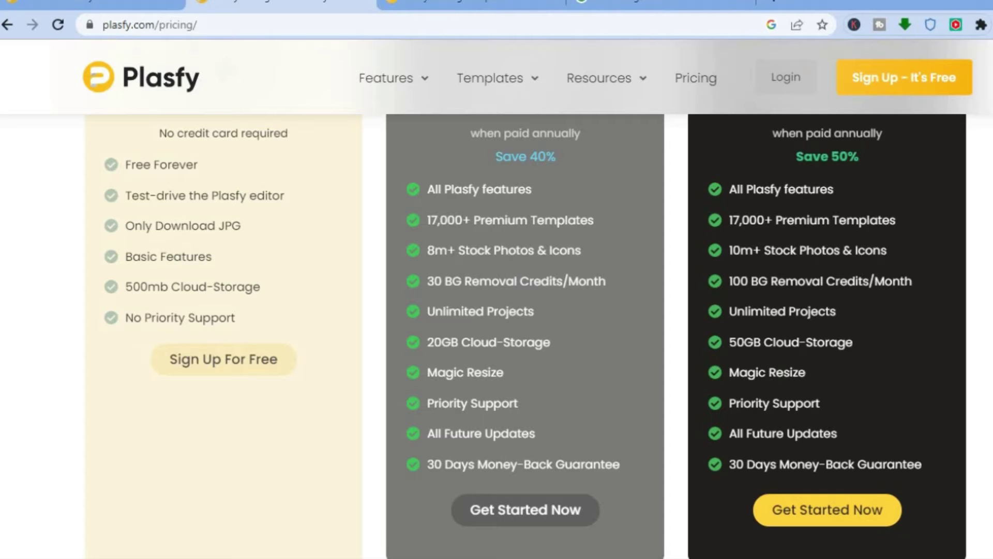
{"action": "scroll", "coordinate": [497, 299], "scroll_direction": "up", "scroll_amount": 2}
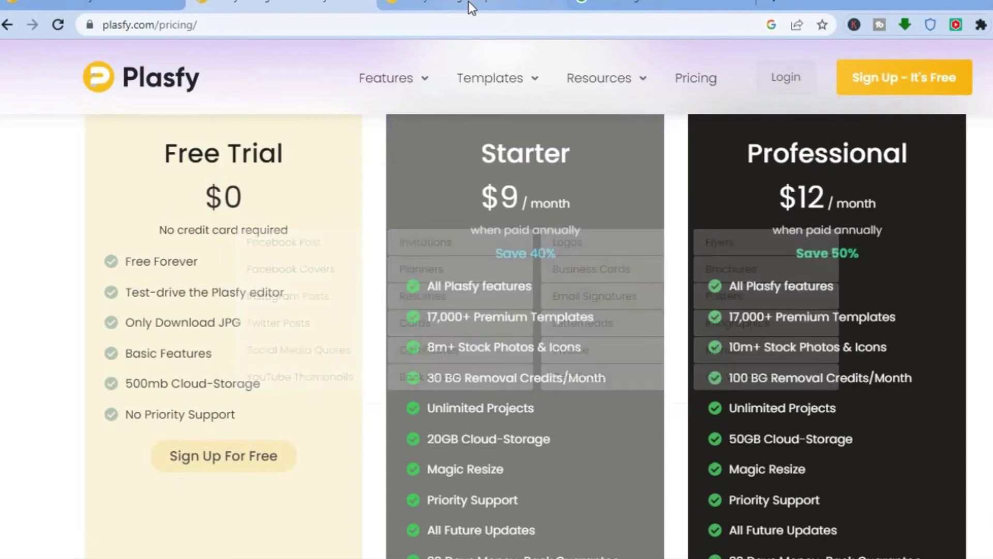
Step: Switch to the Plasfy app's home page and view the unit choices for a project with custom dimensions
{"action": "left_click", "coordinate": [468, 4]}
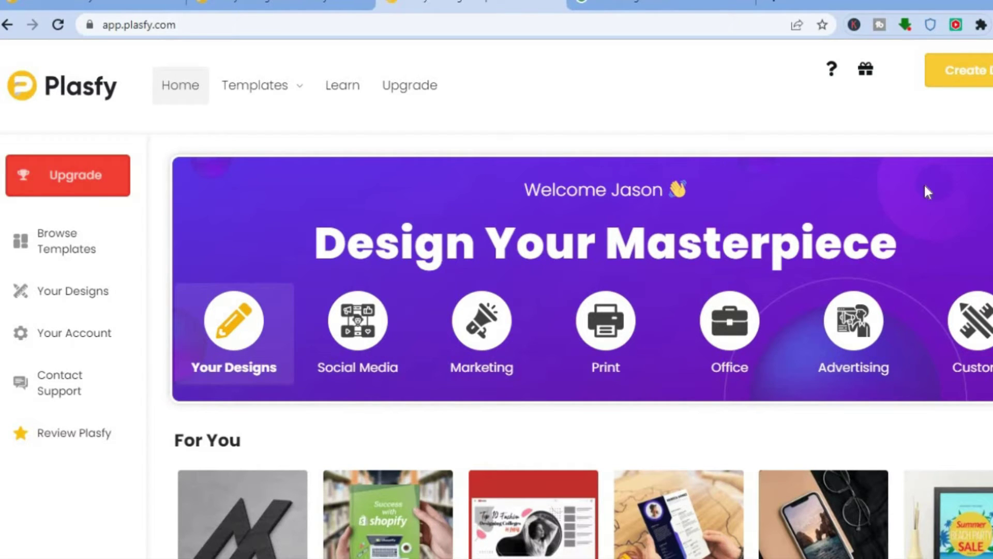
{"action": "scroll", "coordinate": [582, 311], "scroll_direction": "down", "scroll_amount": 3}
{"action": "scroll", "coordinate": [582, 311], "scroll_direction": "up", "scroll_amount": 3}
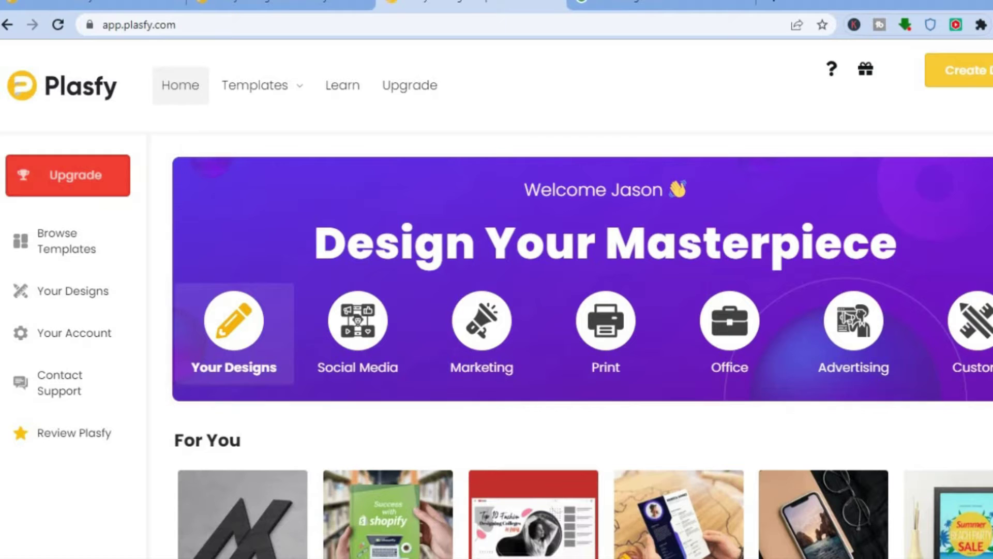
{"action": "left_click", "coordinate": [971, 323]}
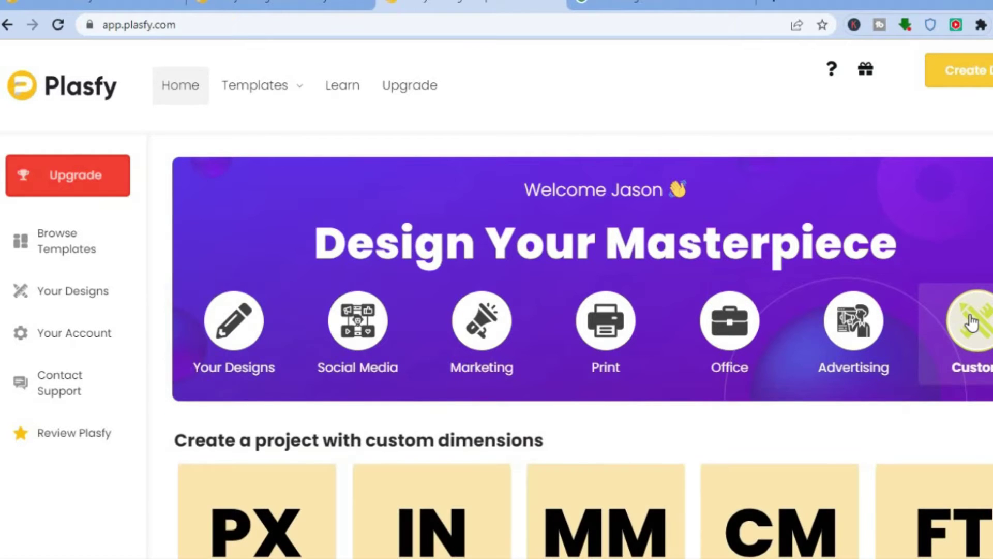
{"action": "scroll", "coordinate": [687, 414], "scroll_direction": "down", "scroll_amount": 3}
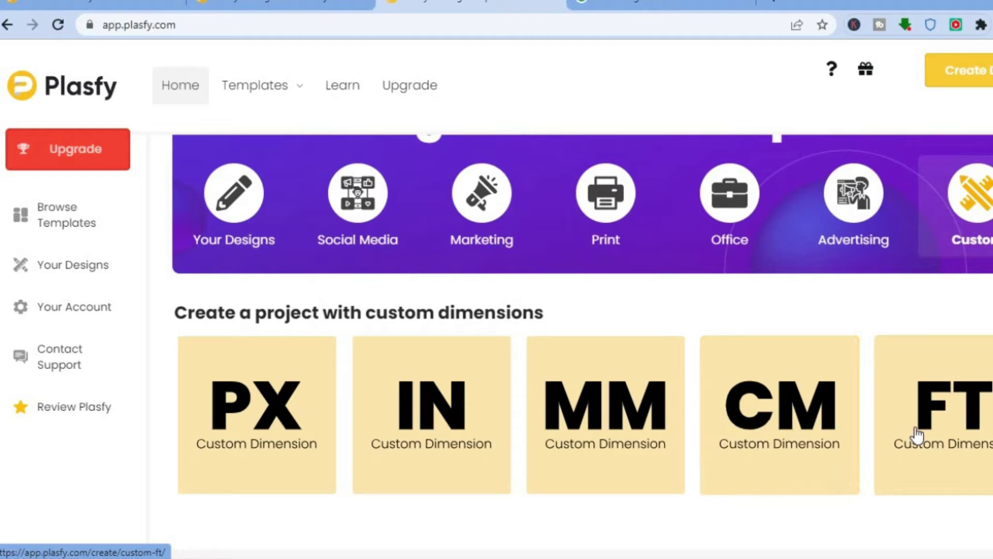
Step: Look through the design formats offered for Advertising, Office, Marketing and Social Media
{"action": "left_click", "coordinate": [852, 223]}
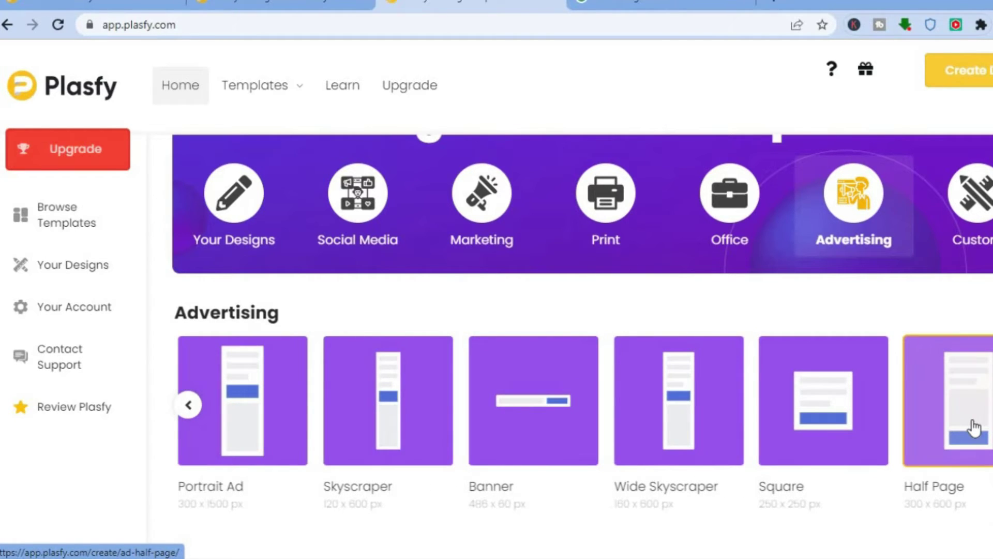
{"action": "left_click", "coordinate": [734, 240]}
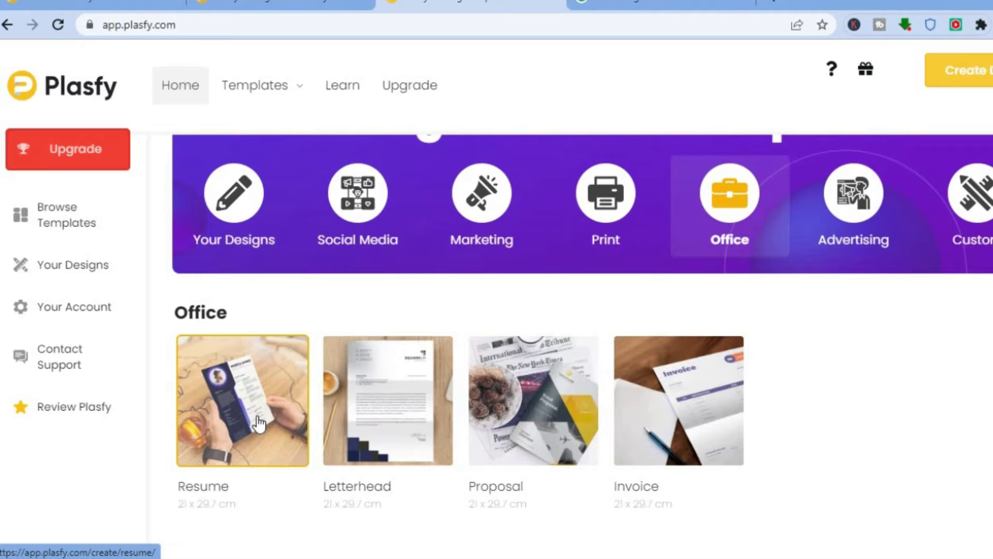
{"action": "left_click", "coordinate": [462, 202]}
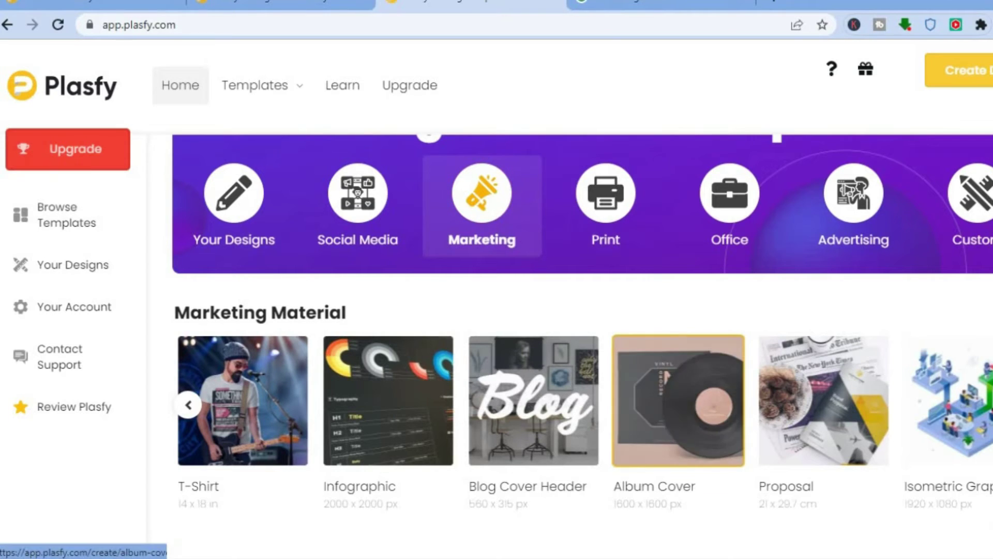
{"action": "scroll", "coordinate": [479, 295], "scroll_direction": "down", "scroll_amount": 1}
{"action": "scroll", "coordinate": [479, 295], "scroll_direction": "up", "scroll_amount": 2}
{"action": "left_click", "coordinate": [477, 298]}
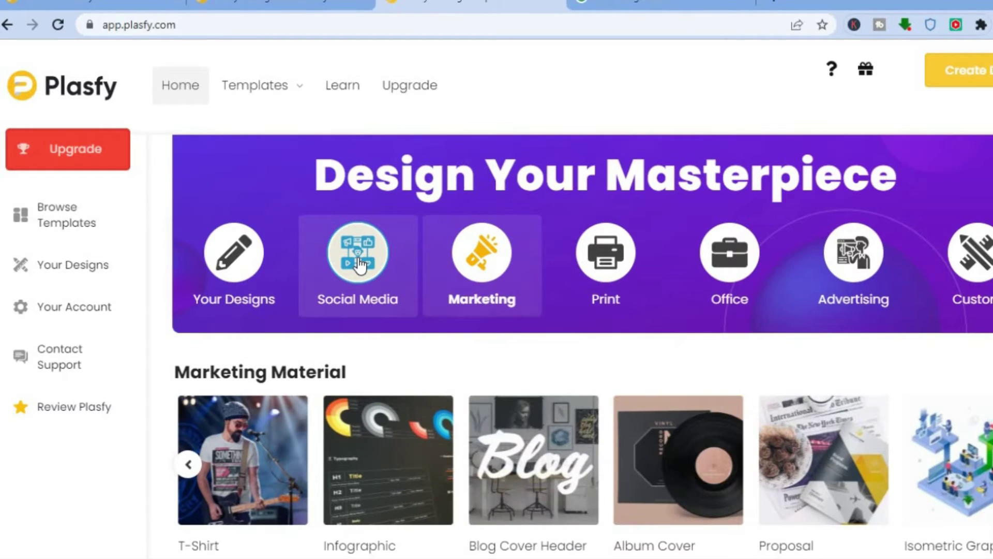
{"action": "left_click", "coordinate": [360, 265]}
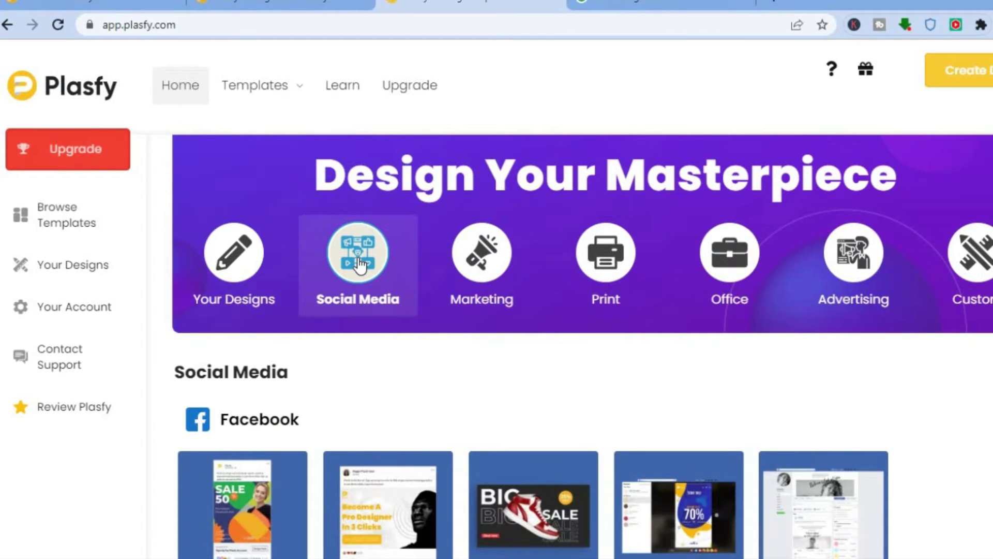
Step: Open the YouTube Thumbnails template collection and activate its template search
{"action": "mouse_move", "coordinate": [282, 92]}
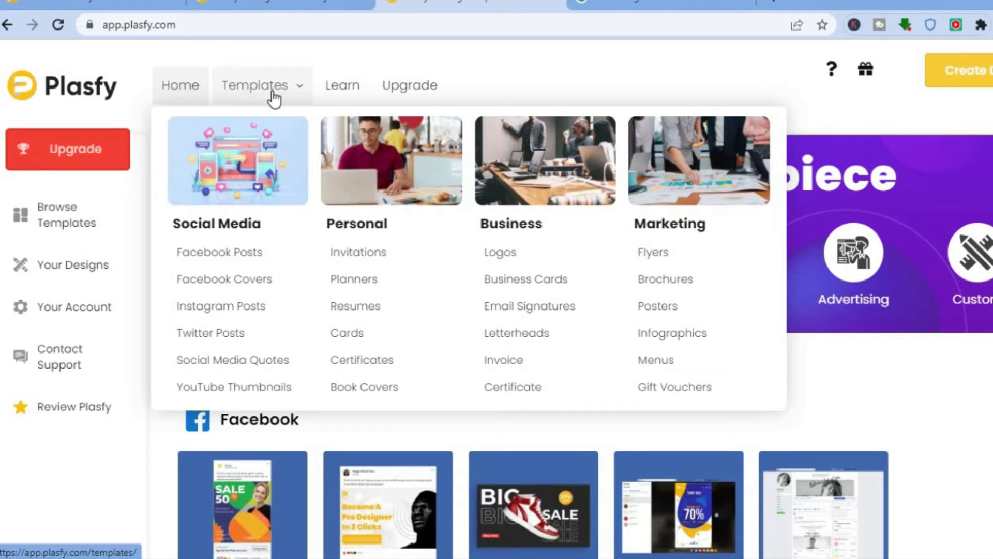
{"action": "left_click", "coordinate": [267, 396]}
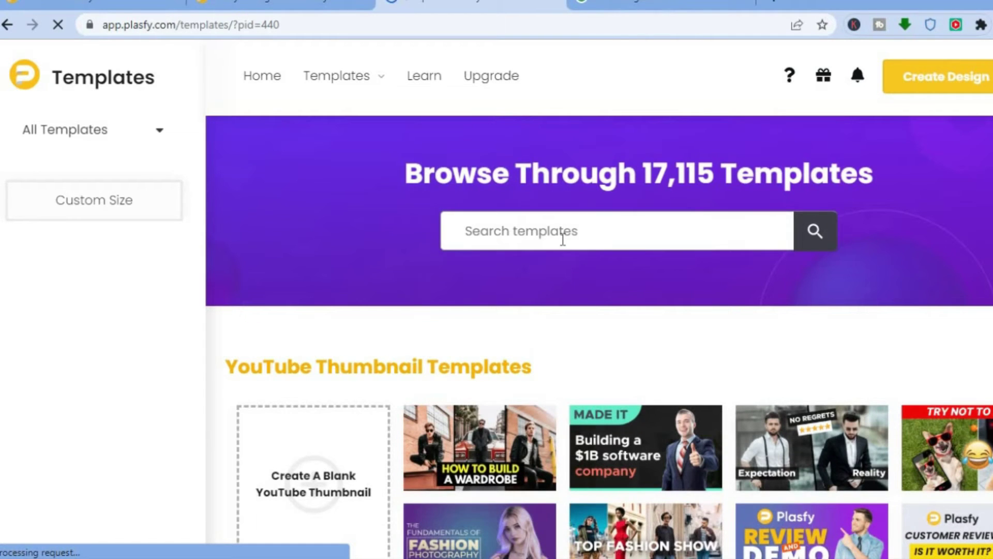
{"action": "left_click", "coordinate": [563, 239]}
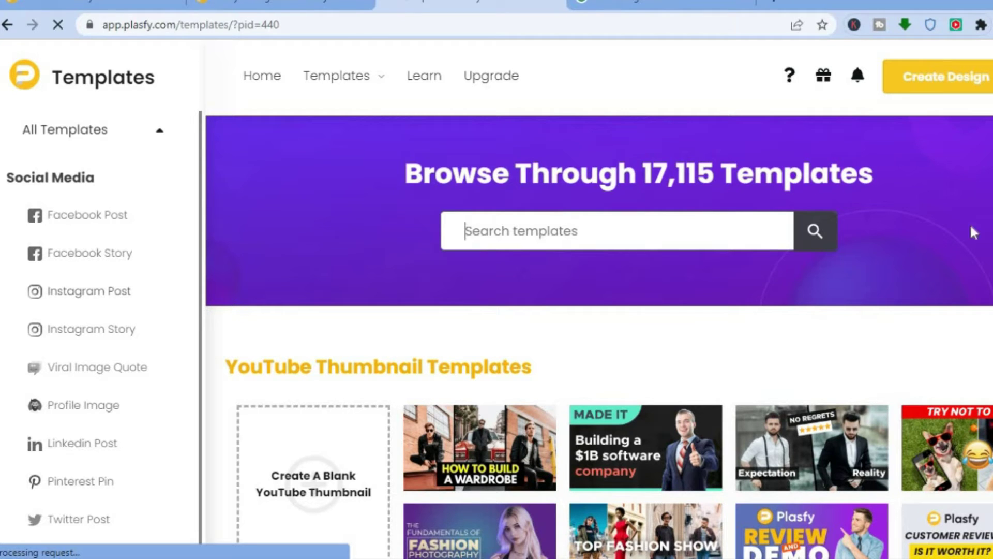
Step: Find the "Some People Dream of Success" thumbnail template and open it for customizing
{"action": "scroll", "coordinate": [599, 299], "scroll_direction": "down", "scroll_amount": 4}
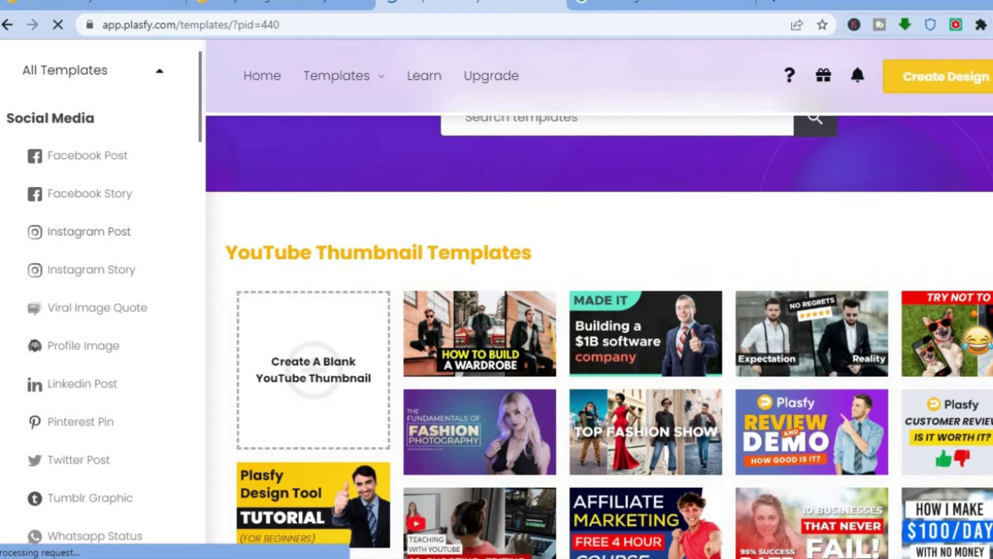
{"action": "scroll", "coordinate": [599, 299], "scroll_direction": "down", "scroll_amount": 2}
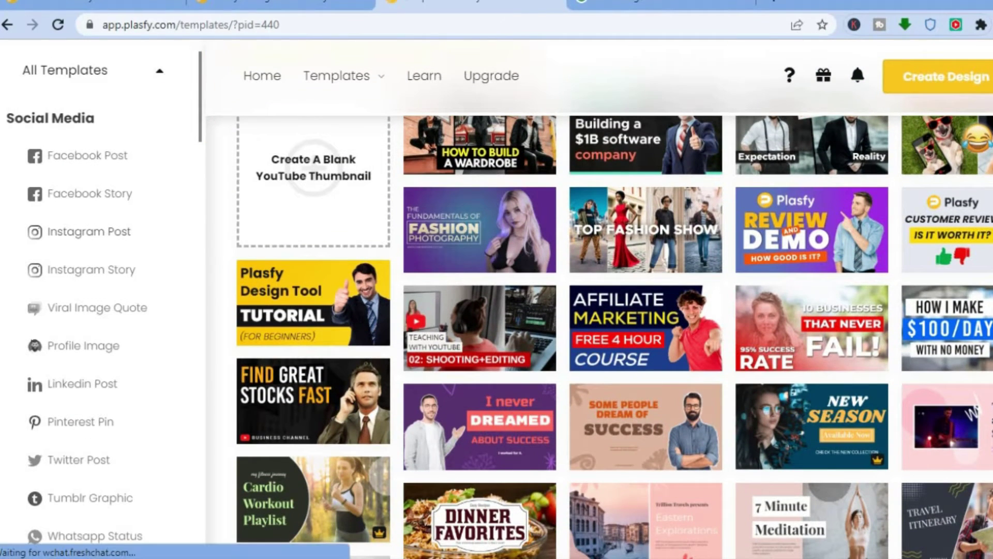
{"action": "scroll", "coordinate": [600, 299], "scroll_direction": "down", "scroll_amount": 2}
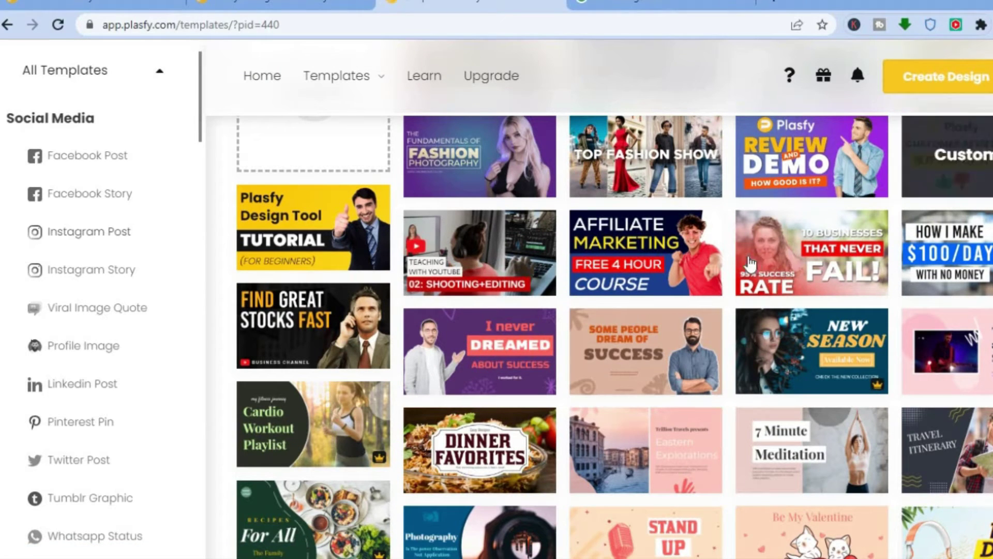
{"action": "mouse_move", "coordinate": [643, 362]}
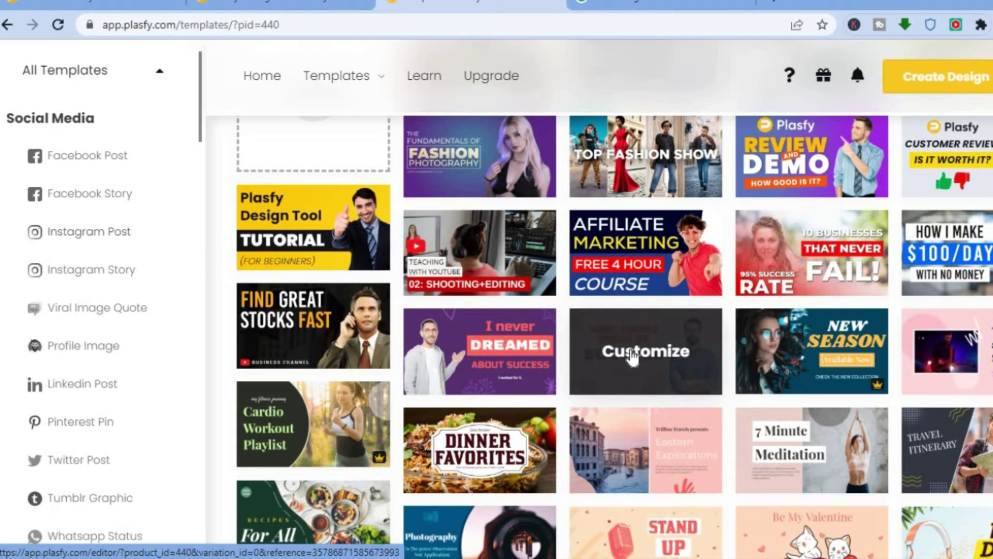
{"action": "left_click", "coordinate": [631, 352]}
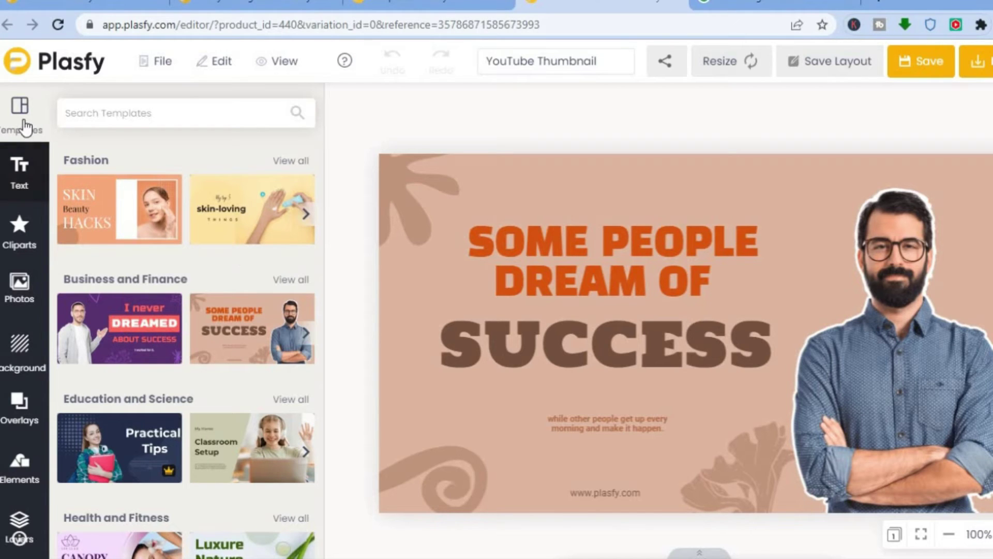
Step: Look through the text styles, cliparts and photo sources available for the design
{"action": "left_click", "coordinate": [25, 184]}
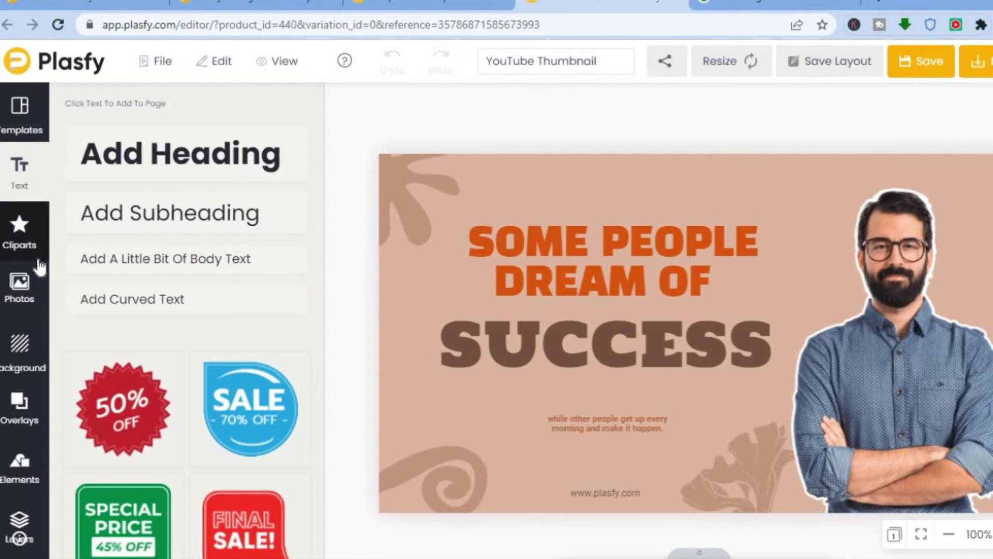
{"action": "left_click", "coordinate": [18, 221]}
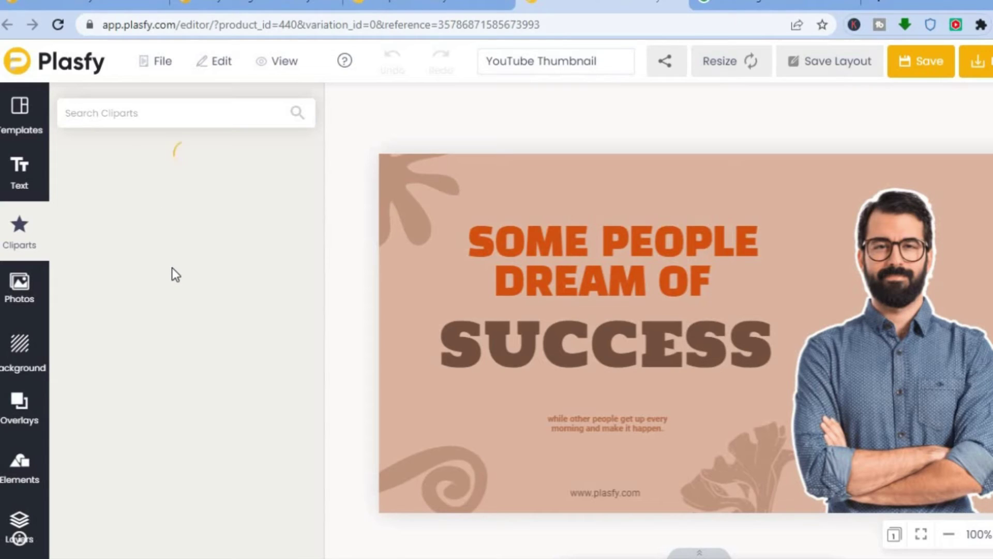
{"action": "left_click", "coordinate": [25, 289]}
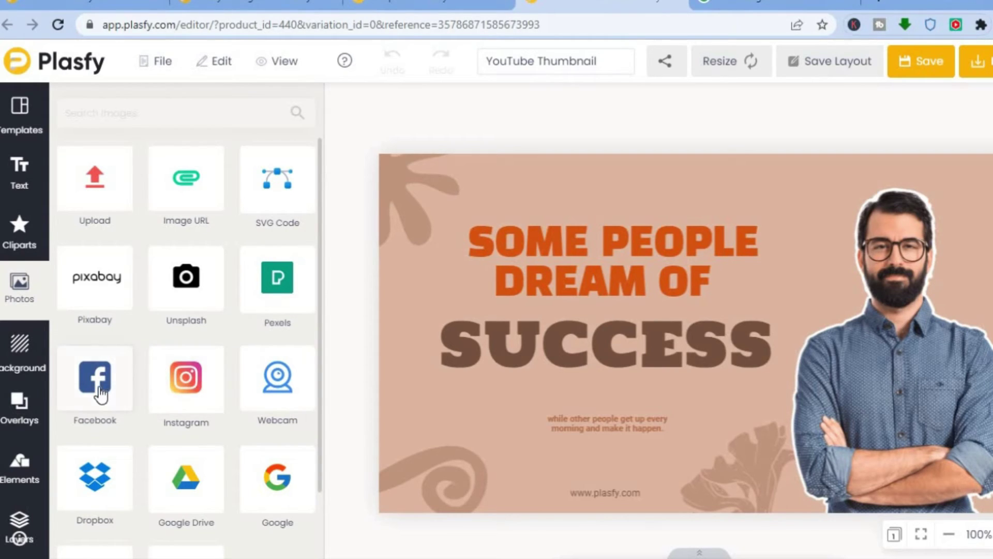
Step: Set the thumbnail's background color to pink, trying a transparent background as well and undoing it
{"action": "left_click", "coordinate": [25, 364]}
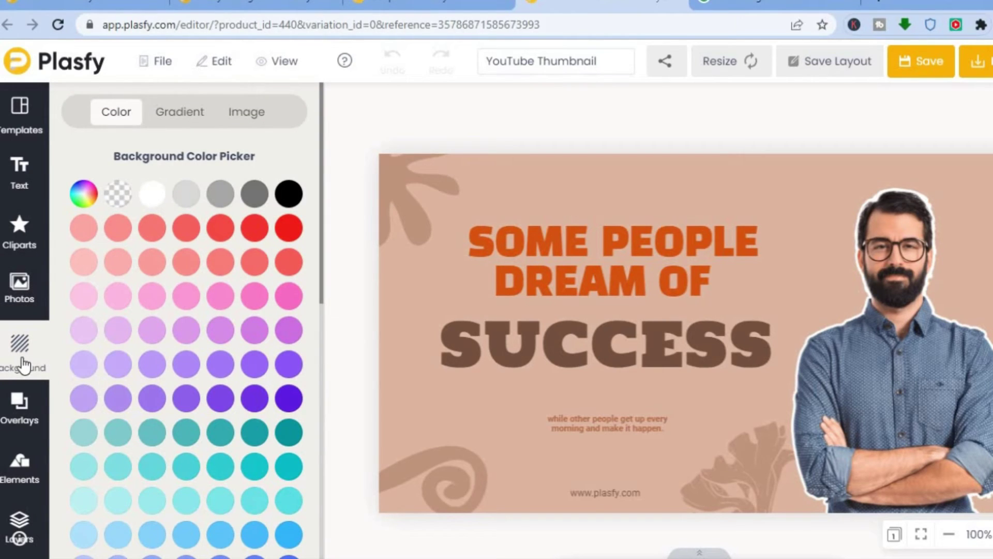
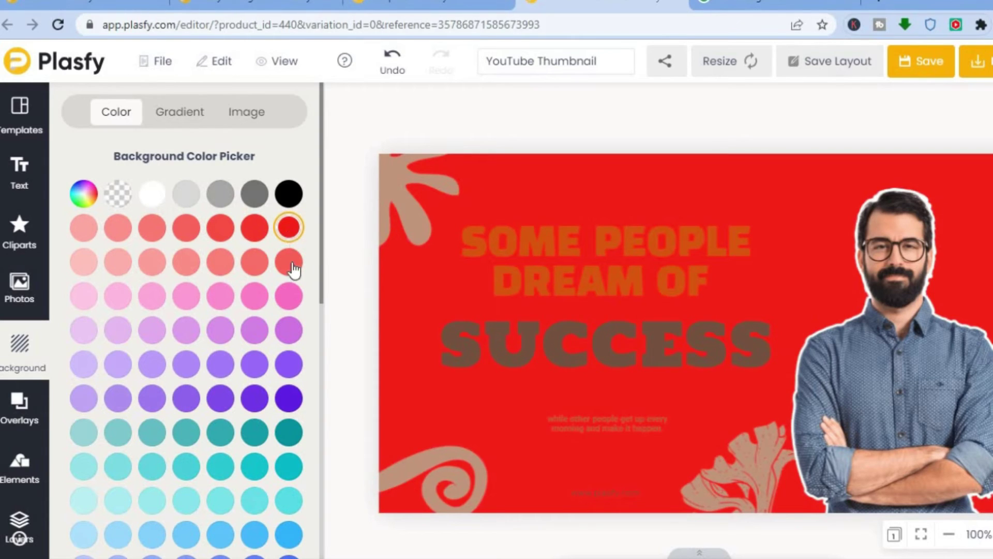
{"action": "left_click", "coordinate": [290, 265]}
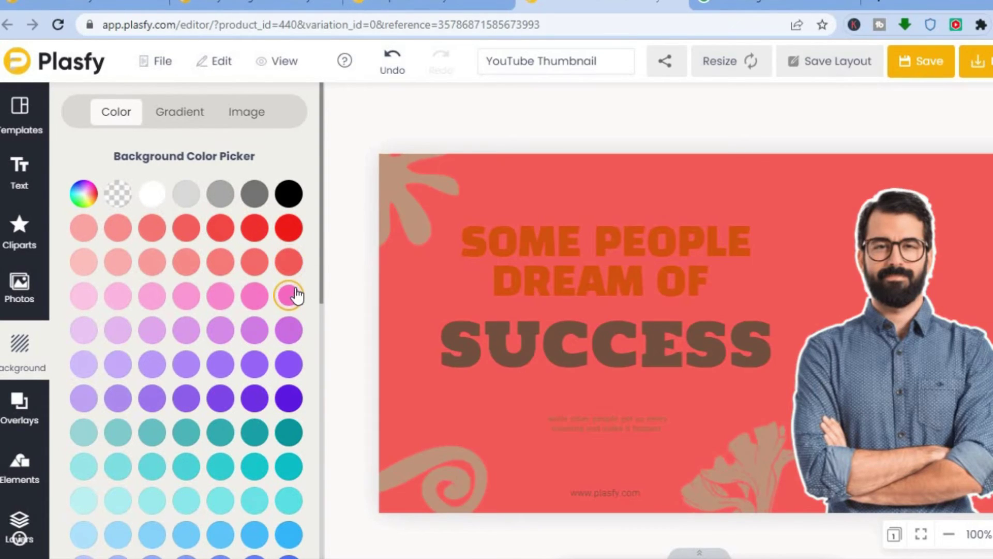
{"action": "left_click", "coordinate": [290, 295]}
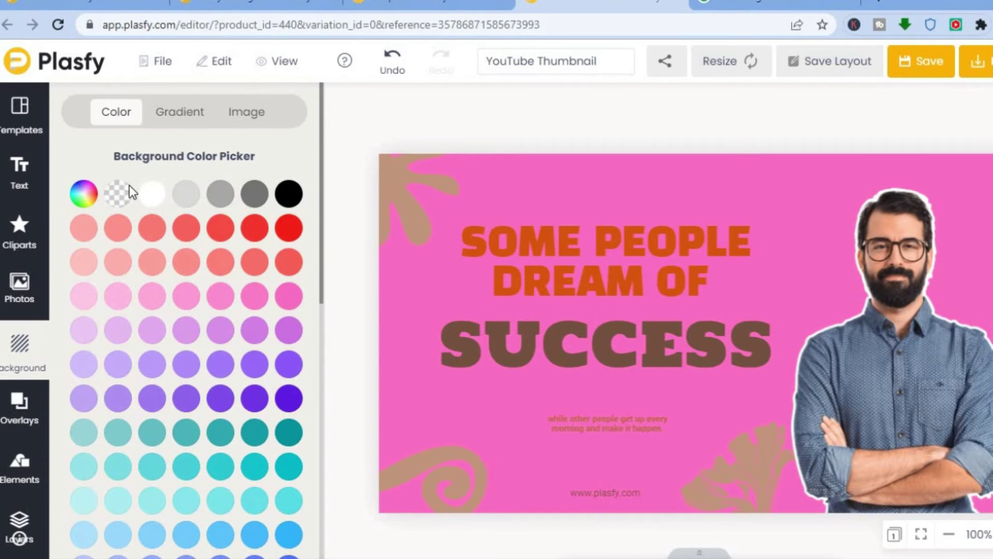
{"action": "left_click", "coordinate": [118, 199]}
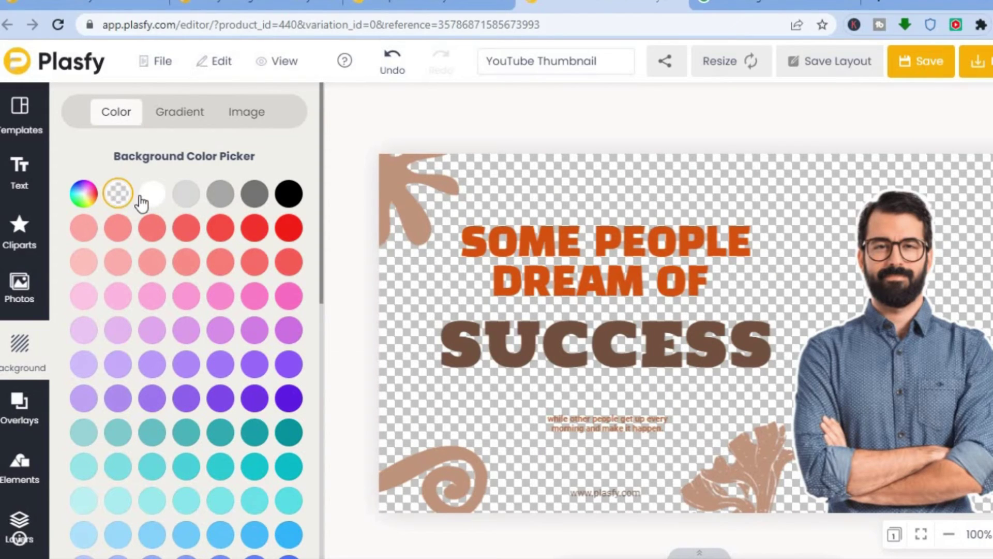
{"action": "left_click", "coordinate": [391, 56]}
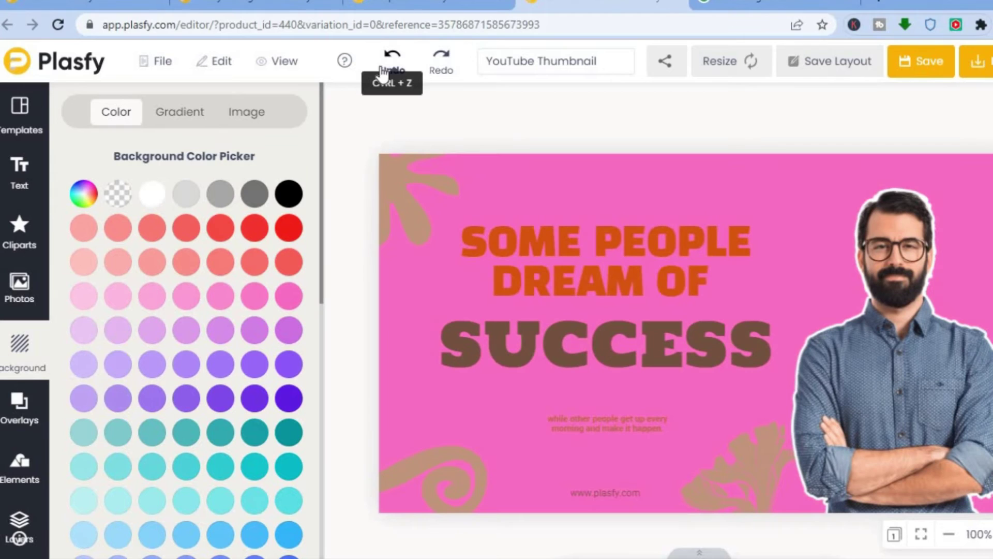
Step: Browse the overlays and look through the full Mockups category
{"action": "left_click", "coordinate": [24, 421]}
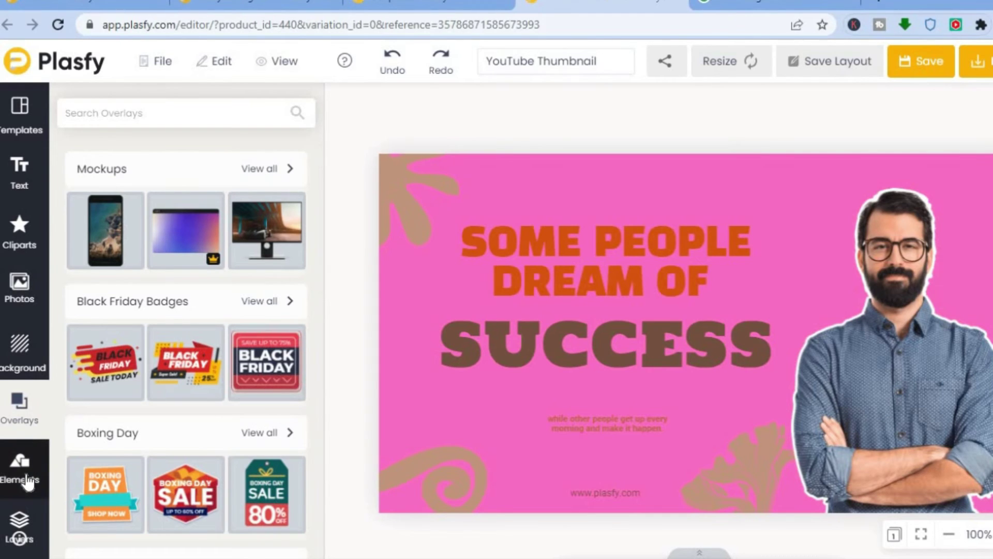
{"action": "left_click", "coordinate": [259, 169]}
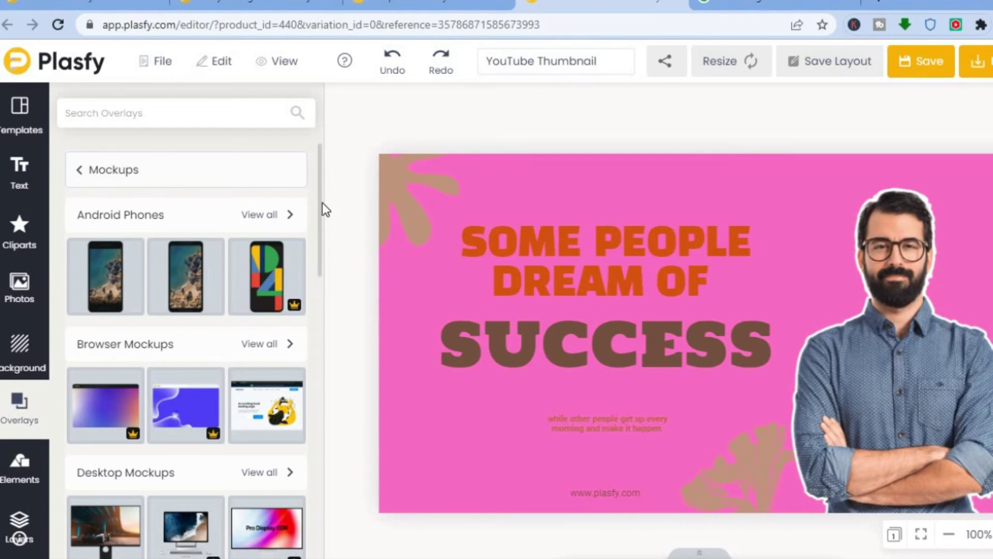
{"action": "scroll", "coordinate": [321, 259], "scroll_direction": "down", "scroll_amount": 10}
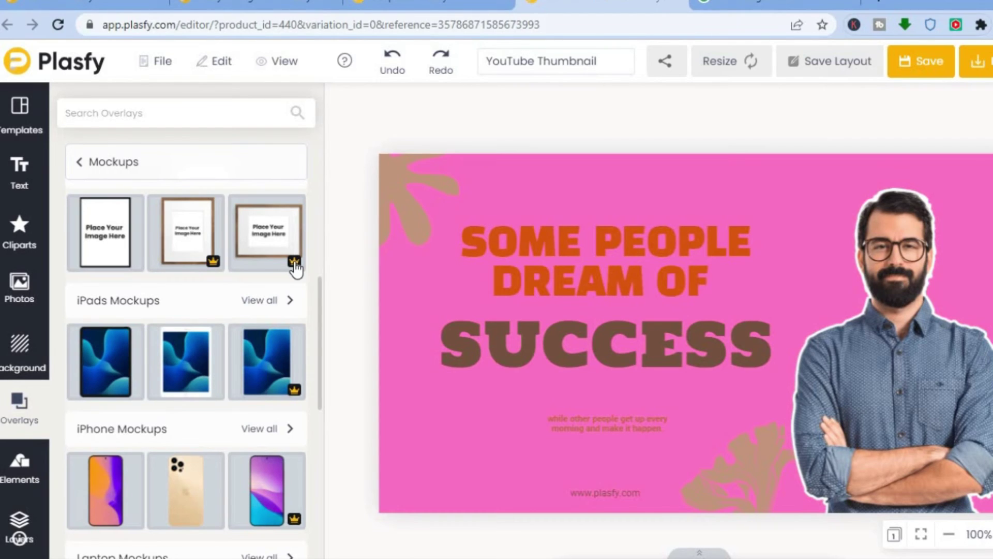
Step: Explore the available elements, viewing the grid frames, photo frames and the QR Code Maker's barcode and QR code options
{"action": "left_click", "coordinate": [21, 469]}
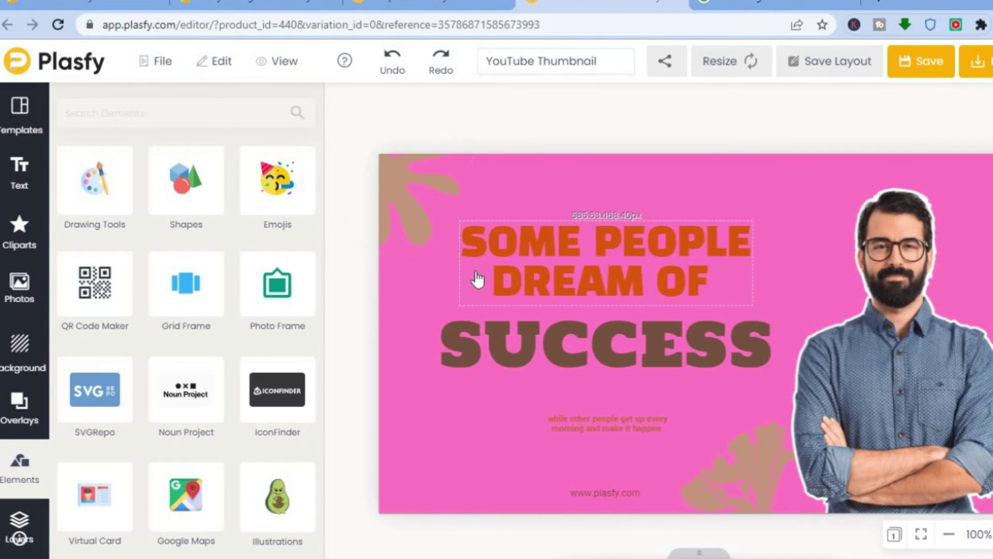
{"action": "left_click", "coordinate": [189, 300]}
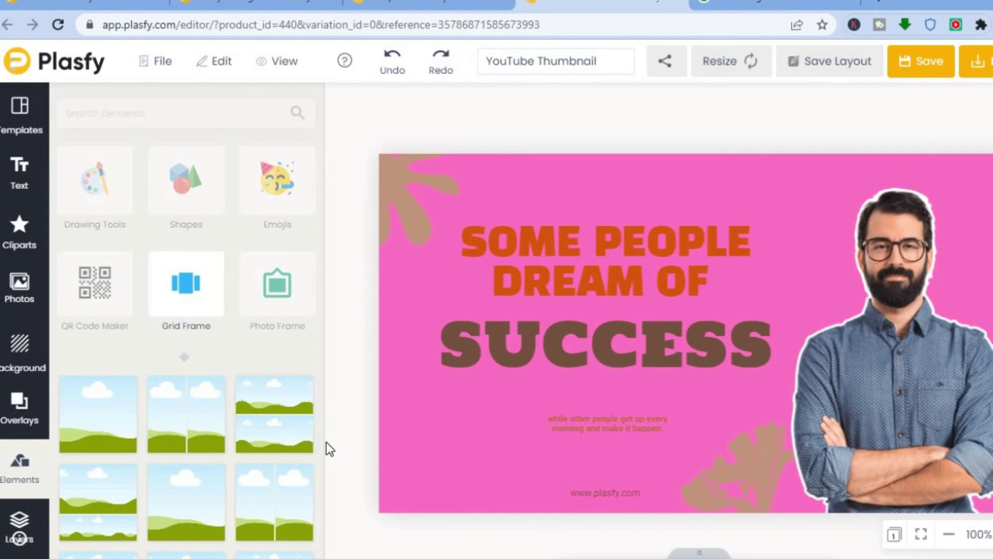
{"action": "left_click", "coordinate": [281, 294]}
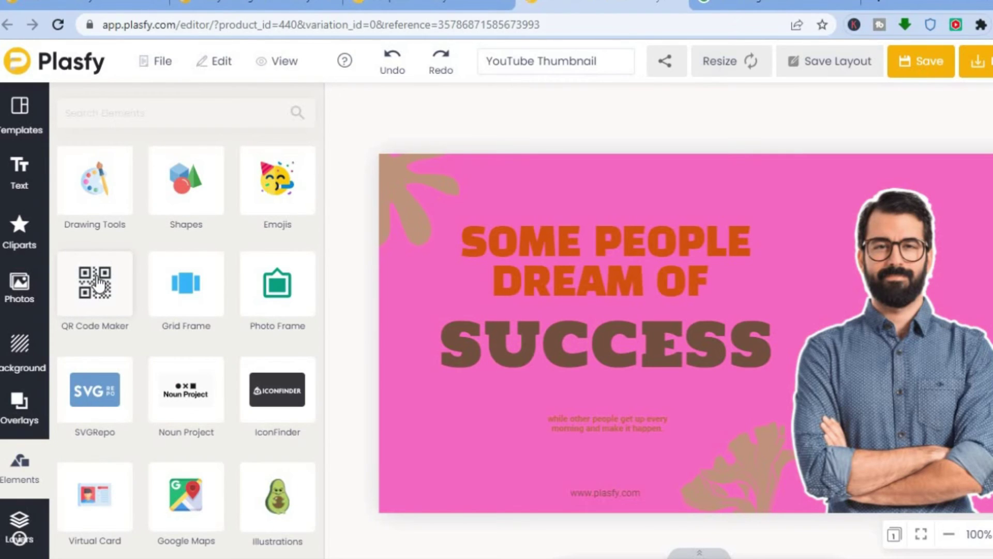
{"action": "left_click", "coordinate": [97, 282]}
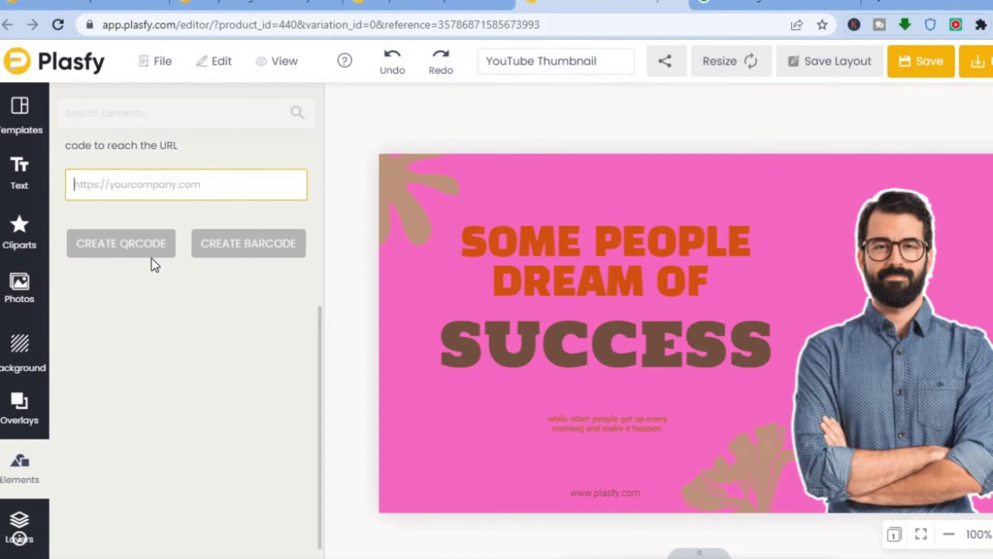
{"action": "left_click", "coordinate": [348, 270]}
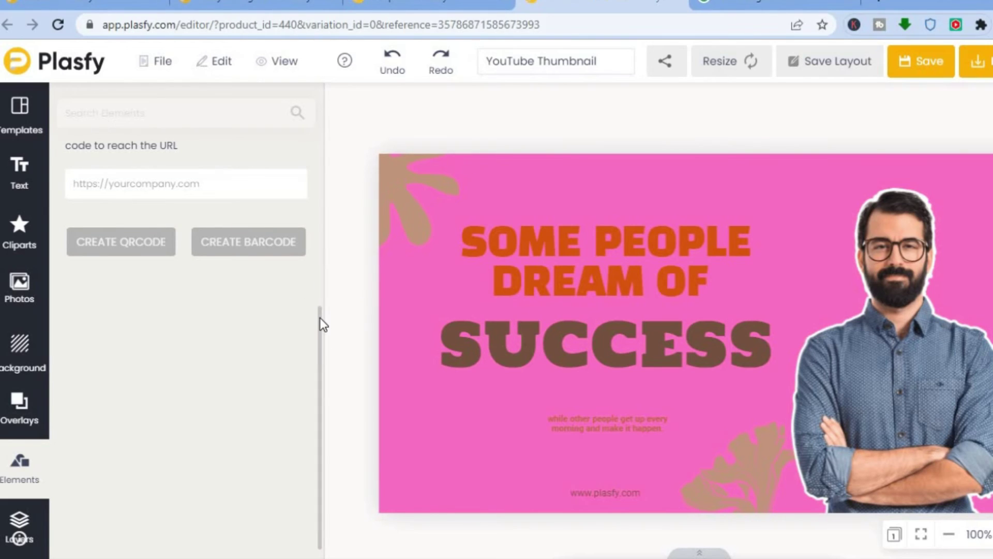
{"action": "left_click_drag", "start_coordinate": [320, 321], "coordinate": [319, 147]}
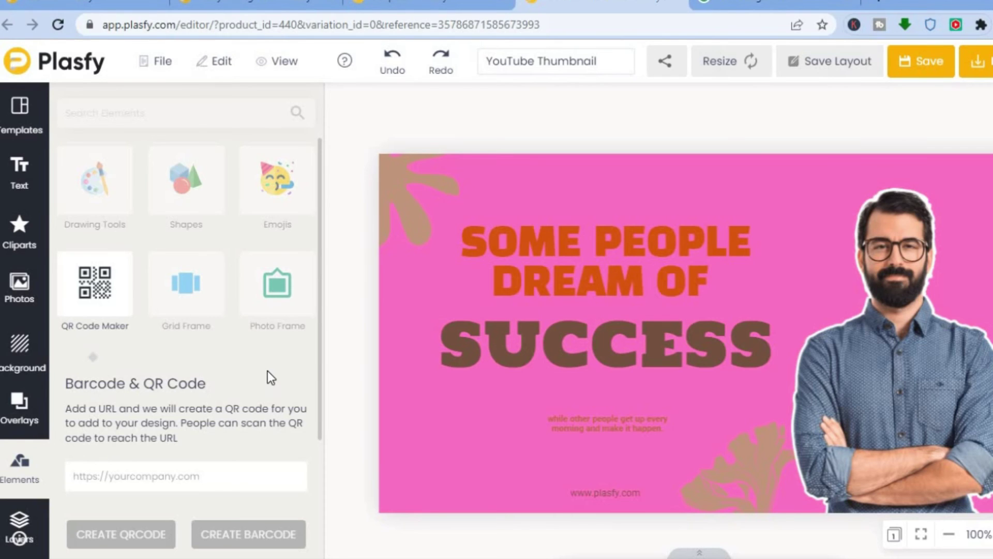
Step: View the design's layers, and hide and show again the image layer of the man
{"action": "left_click", "coordinate": [18, 517]}
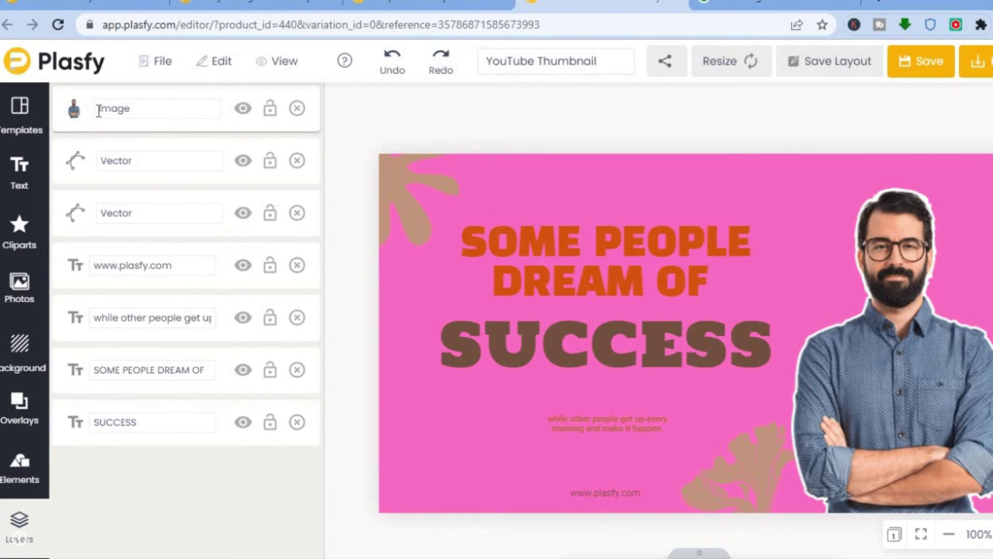
{"action": "left_click", "coordinate": [243, 109]}
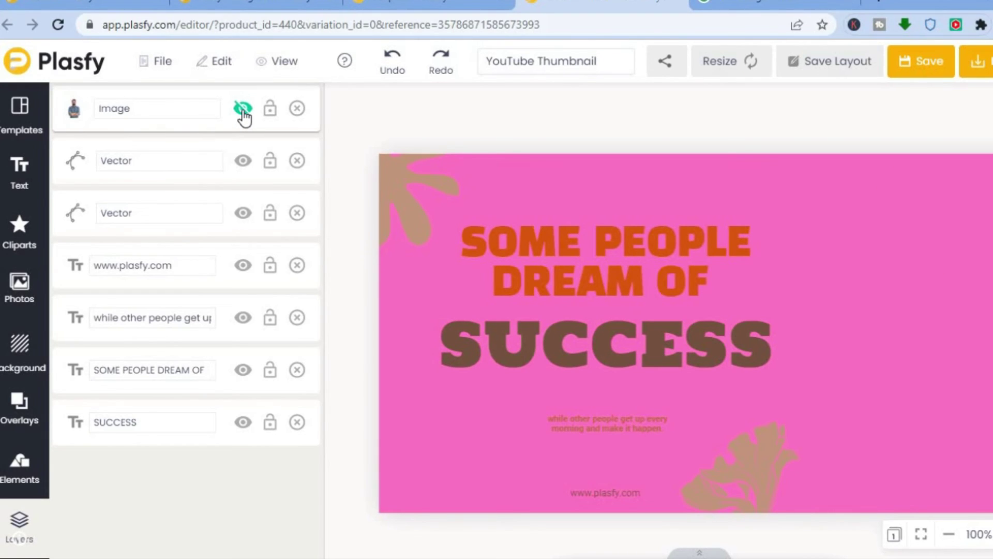
{"action": "left_click", "coordinate": [243, 109]}
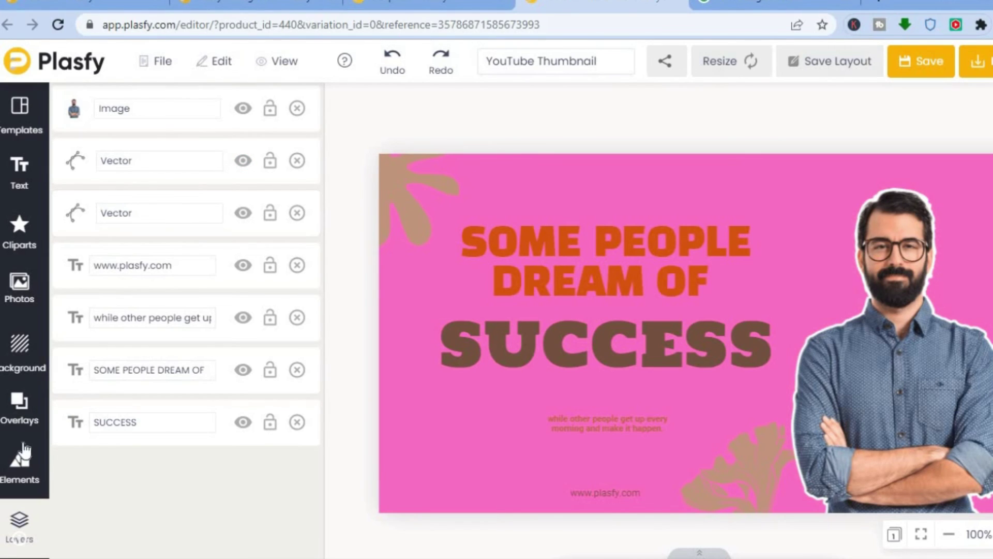
Step: Change the font of the "SOME PEOPLE DREAM OF" text to Roboto
{"action": "left_click", "coordinate": [567, 252]}
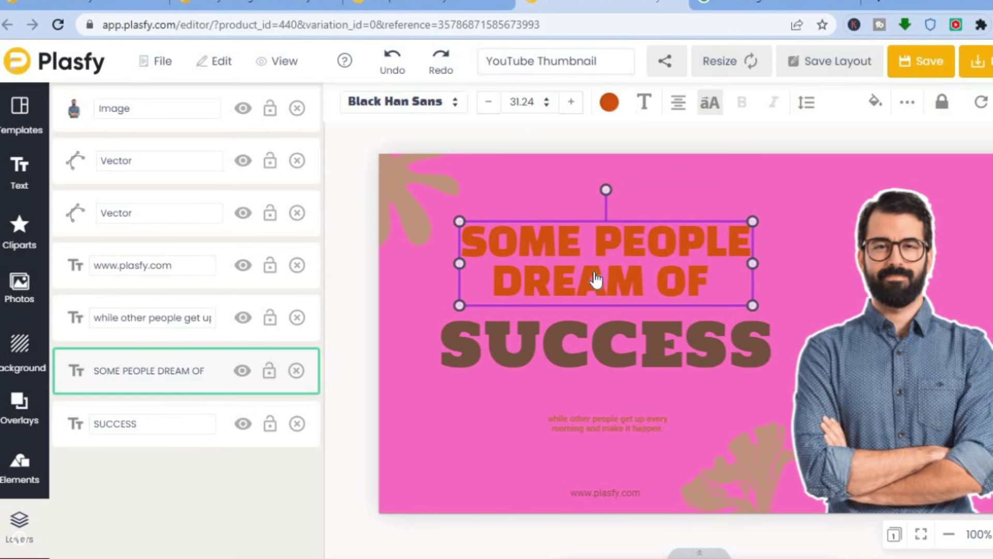
{"action": "left_click", "coordinate": [409, 103]}
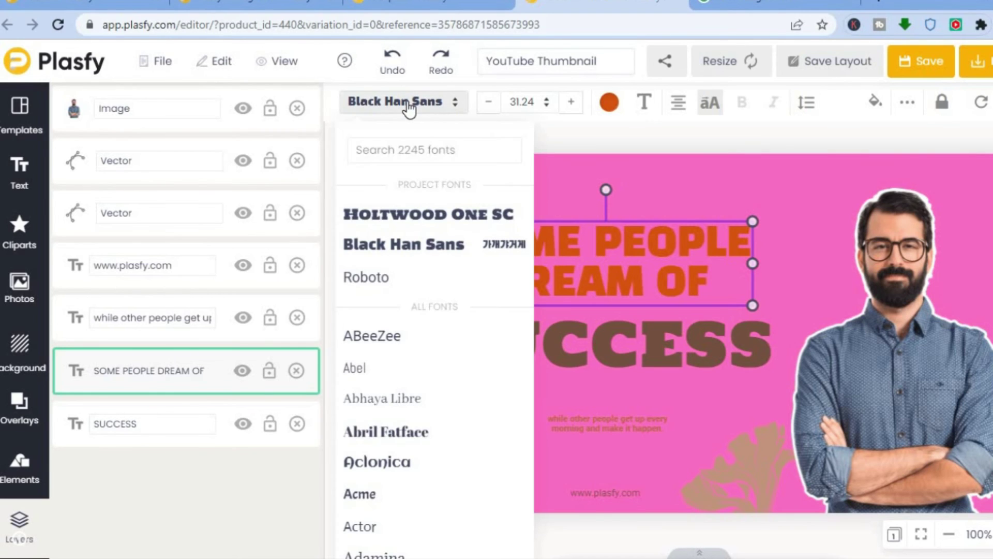
{"action": "left_click", "coordinate": [379, 280]}
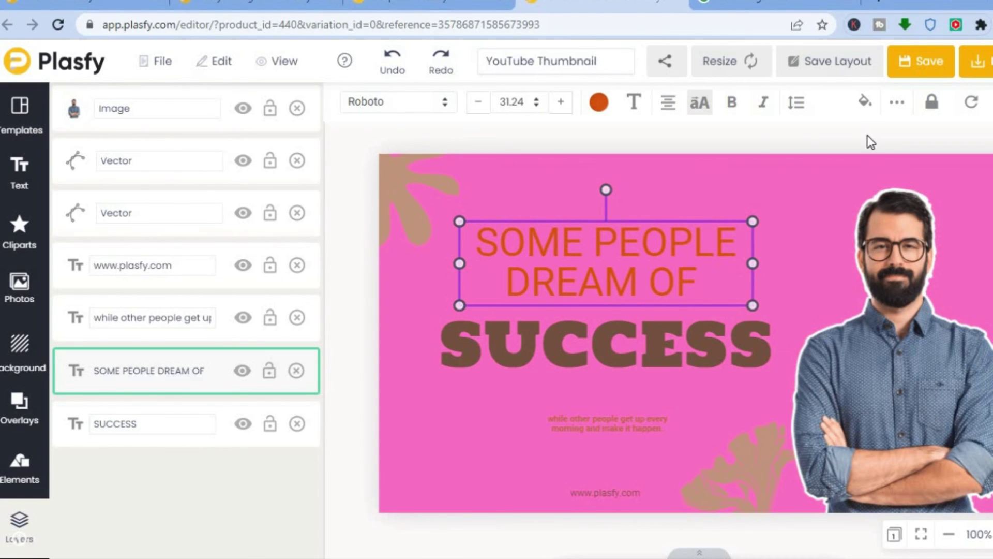
Step: View the fill colors and the opacity control for the "SOME PEOPLE DREAM OF" text, and deselect the text
{"action": "left_click", "coordinate": [867, 109]}
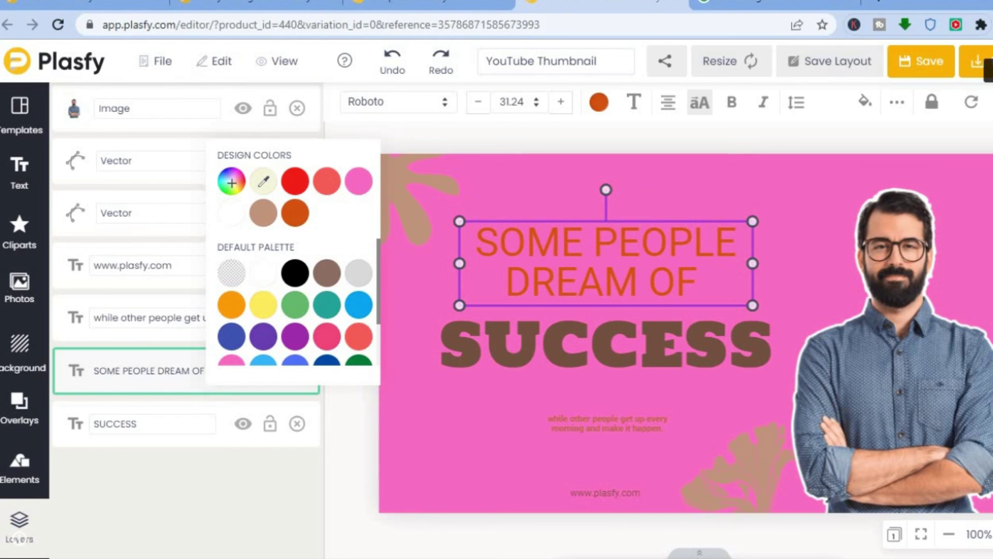
{"action": "left_click", "coordinate": [989, 102]}
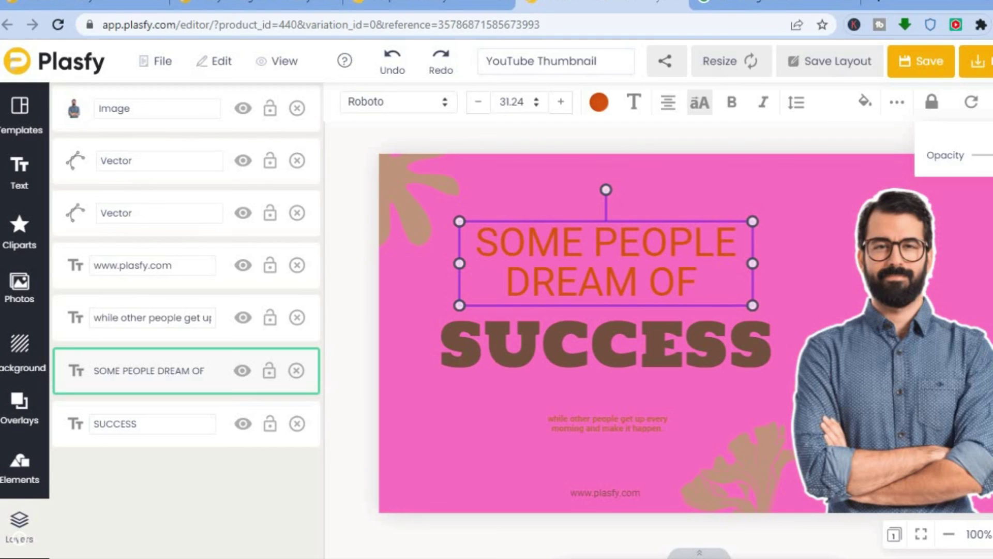
{"action": "mouse_move", "coordinate": [983, 155]}
{"action": "left_mouse_down"}
{"action": "mouse_move", "coordinate": [965, 158]}
{"action": "mouse_move", "coordinate": [992, 156]}
{"action": "left_mouse_up"}
{"action": "left_click", "coordinate": [744, 168]}
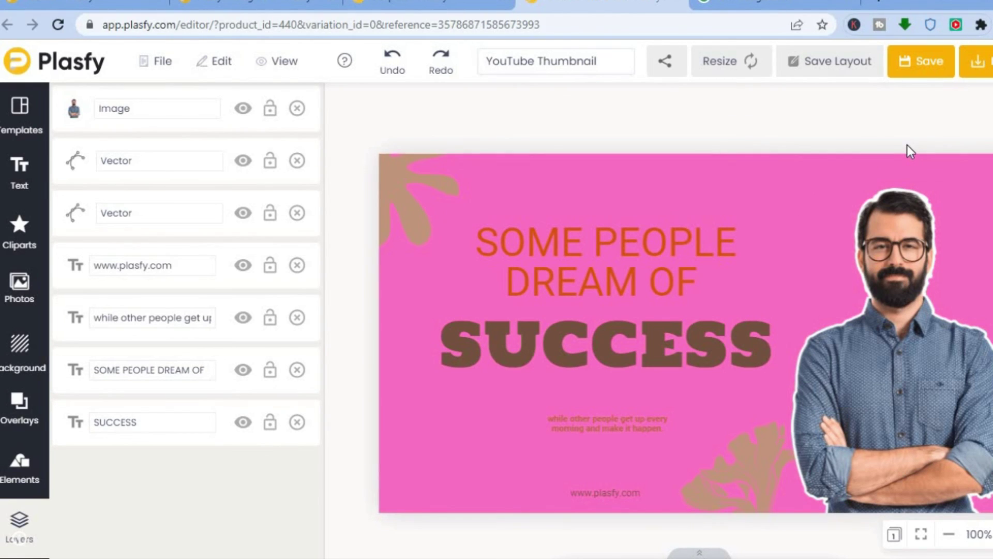
Step: Download the thumbnail design as a JPG file
{"action": "left_click", "coordinate": [987, 65]}
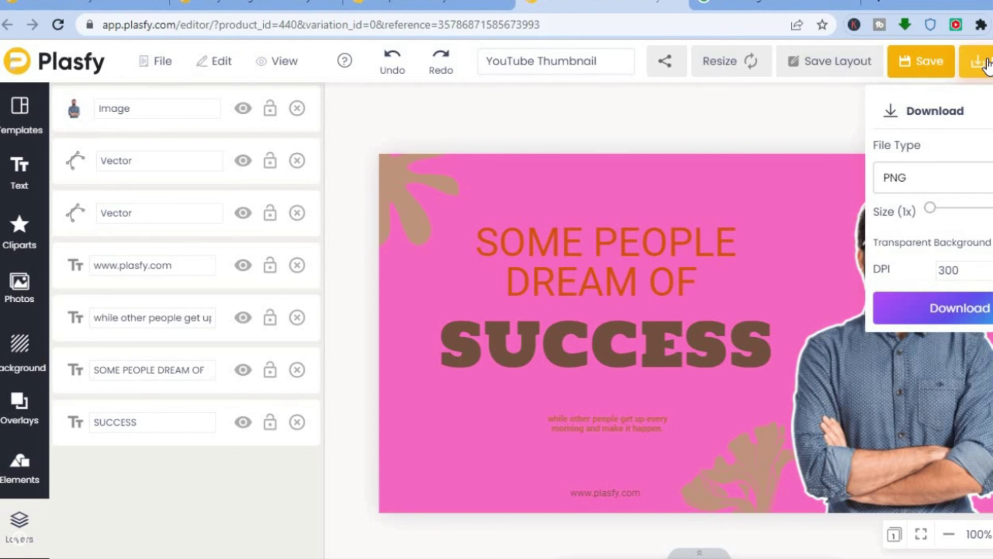
{"action": "left_click", "coordinate": [926, 179]}
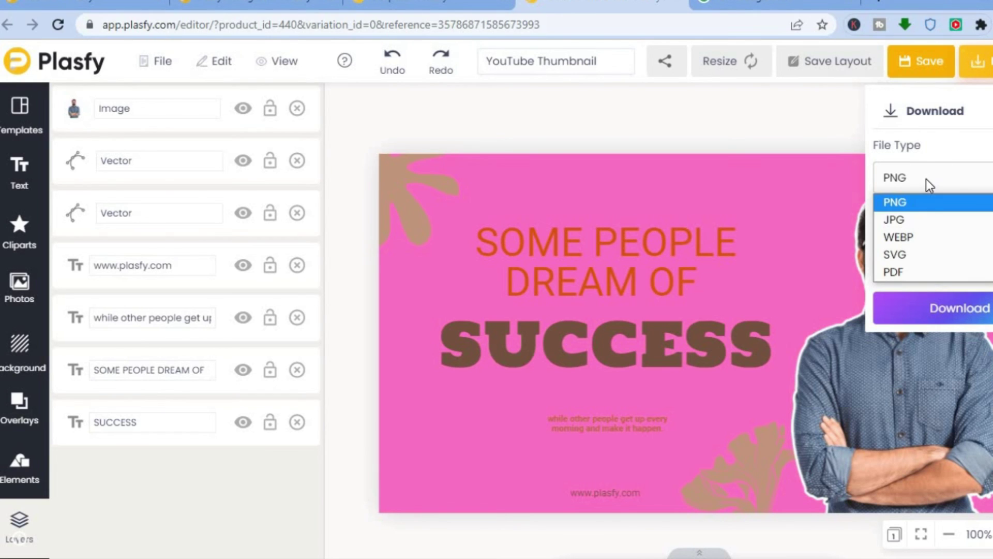
{"action": "left_click", "coordinate": [910, 222]}
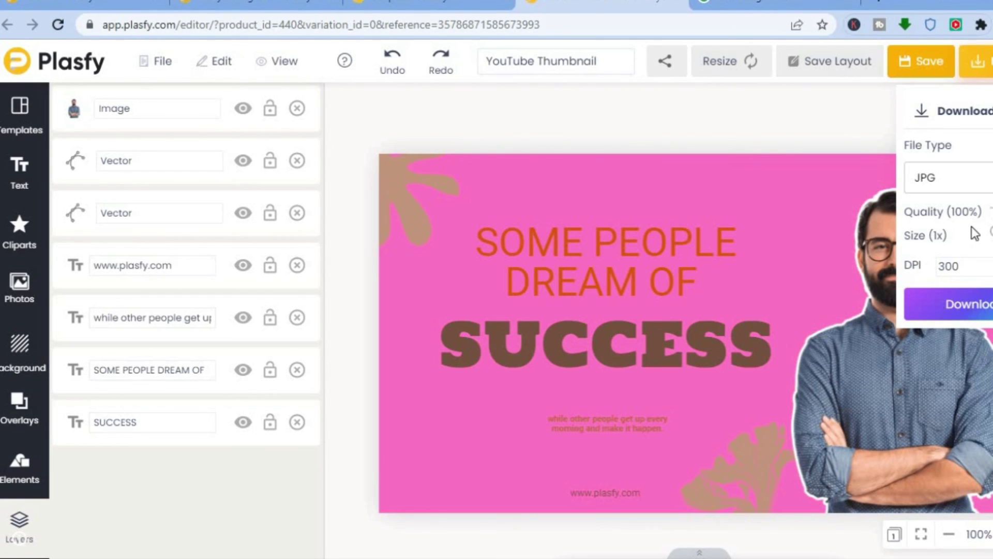
{"action": "left_click", "coordinate": [937, 309]}
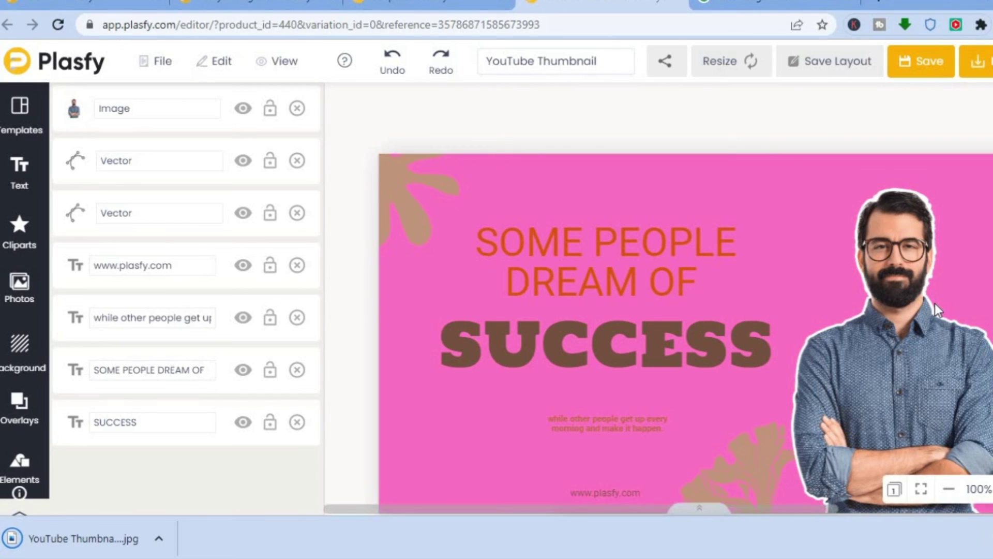
Step: Try to download the thumbnail design as a PNG file, and dismiss the upgrade offer
{"action": "left_click", "coordinate": [988, 63]}
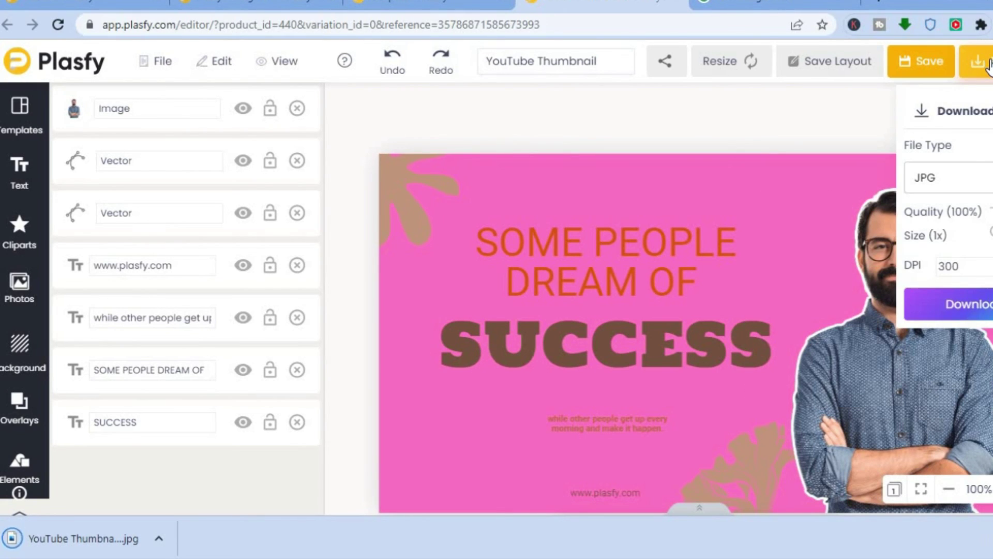
{"action": "left_click", "coordinate": [963, 178]}
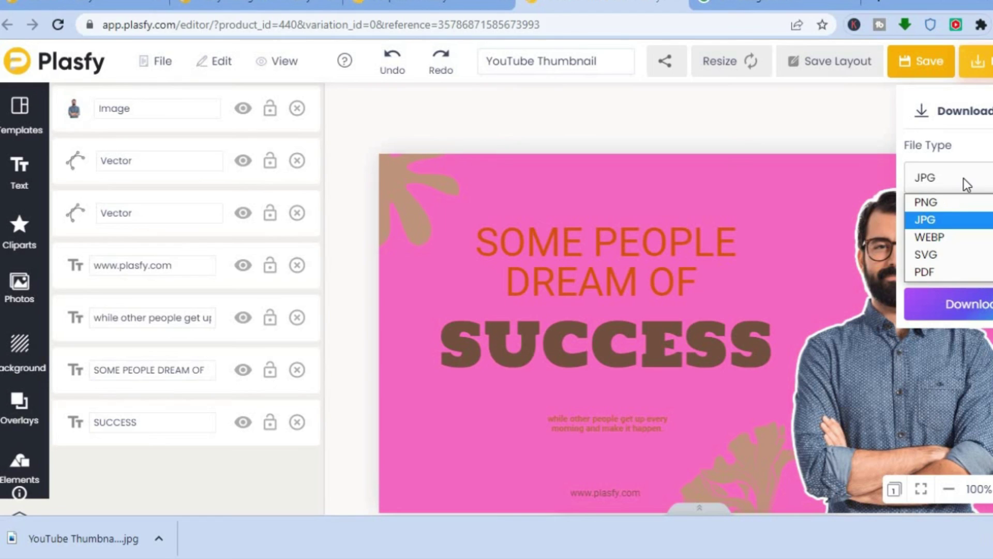
{"action": "left_click", "coordinate": [943, 203]}
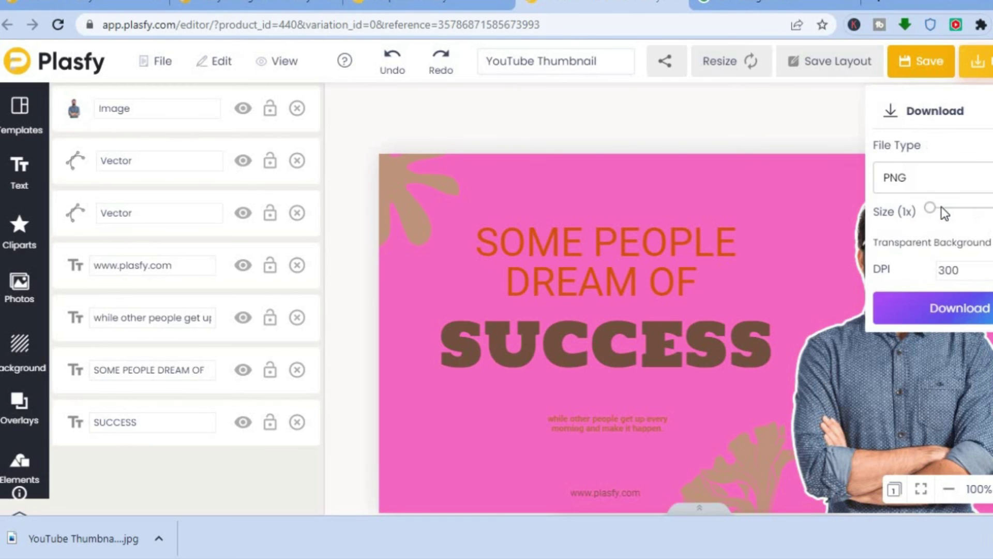
{"action": "left_click", "coordinate": [939, 319]}
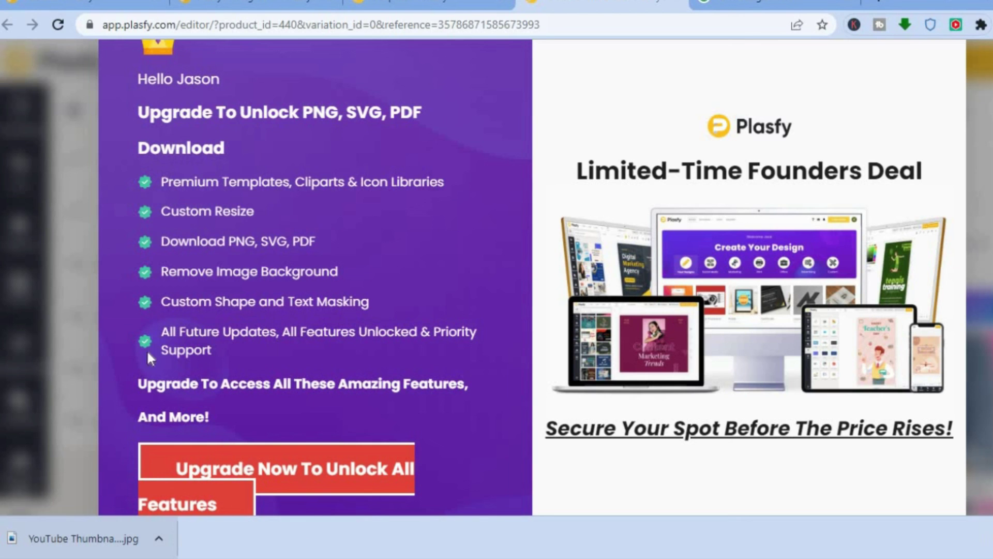
{"action": "left_click", "coordinate": [52, 333]}
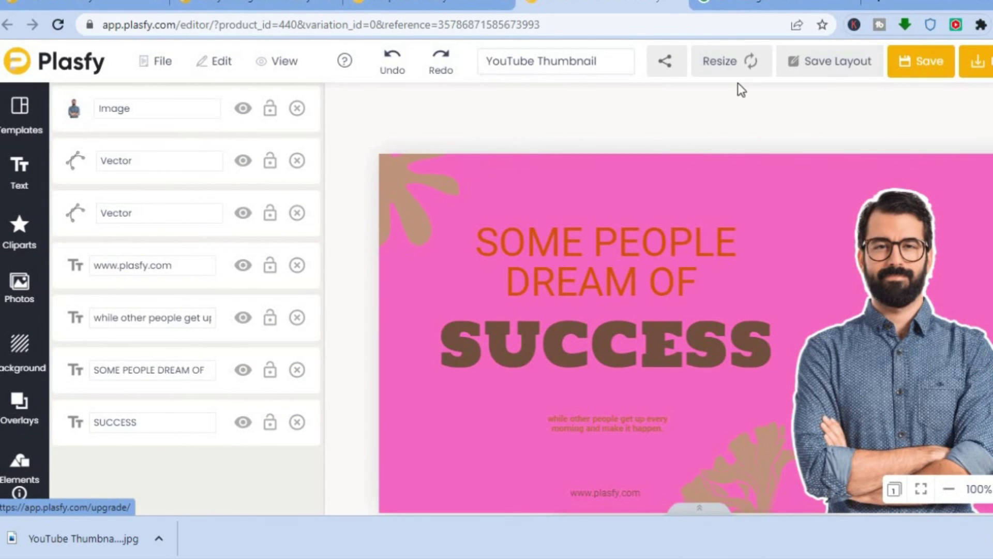